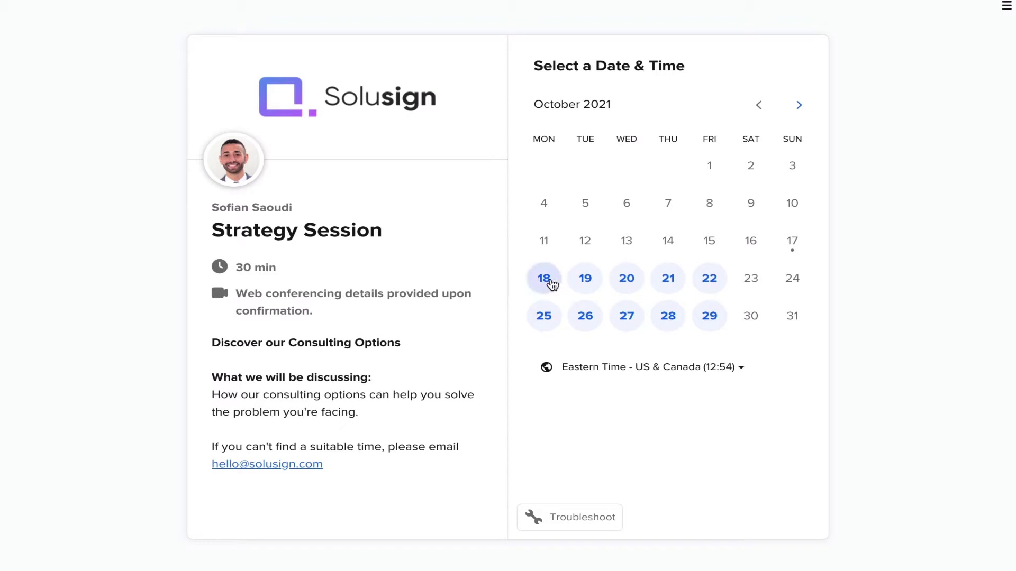
Step: Select Monday, October 18 in the October 2021 calendar to list that day's time slots
left_click(549, 281)
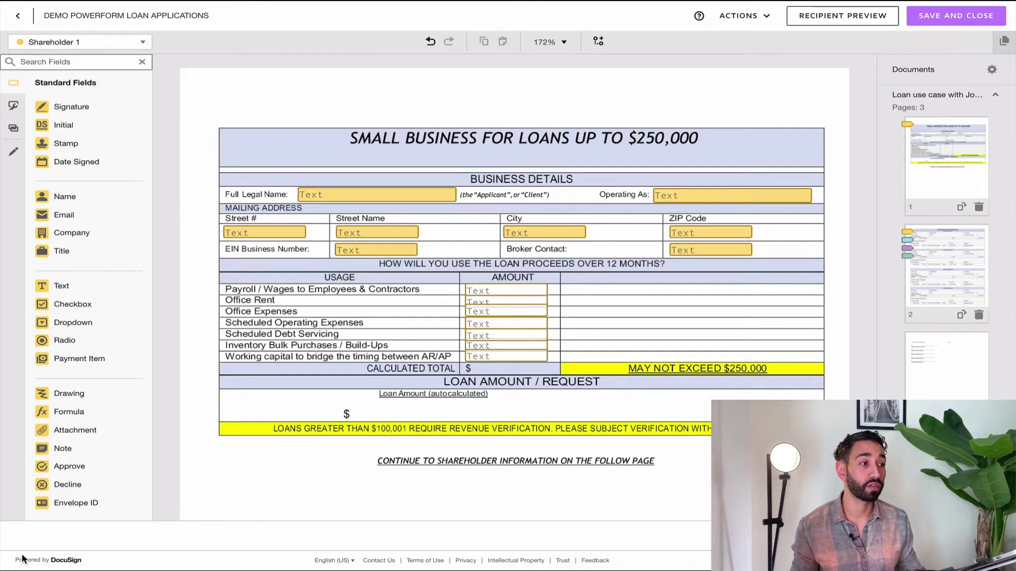
left_click_drag(420, 268, 523, 397)
left_click(523, 397)
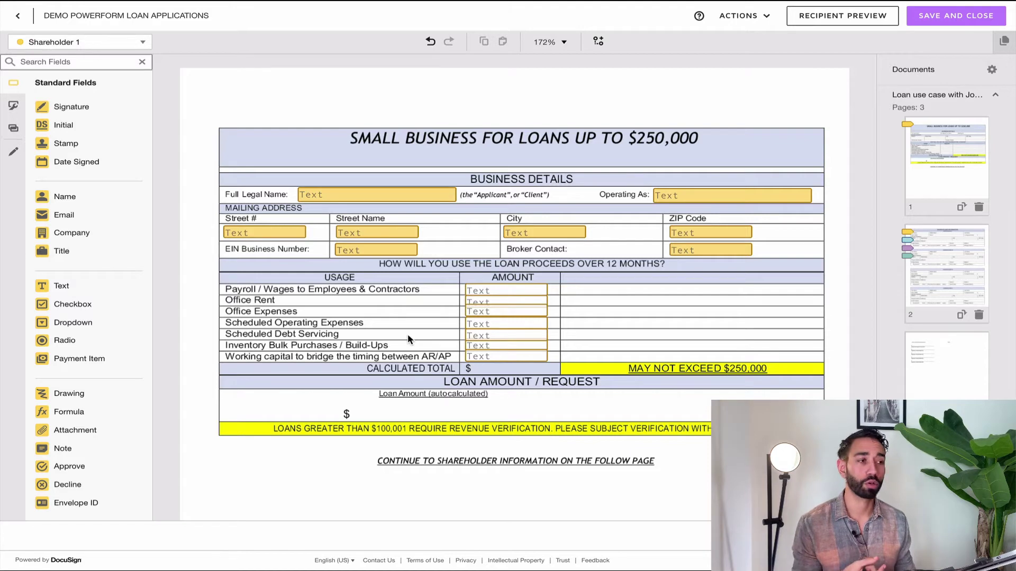
left_click(491, 295)
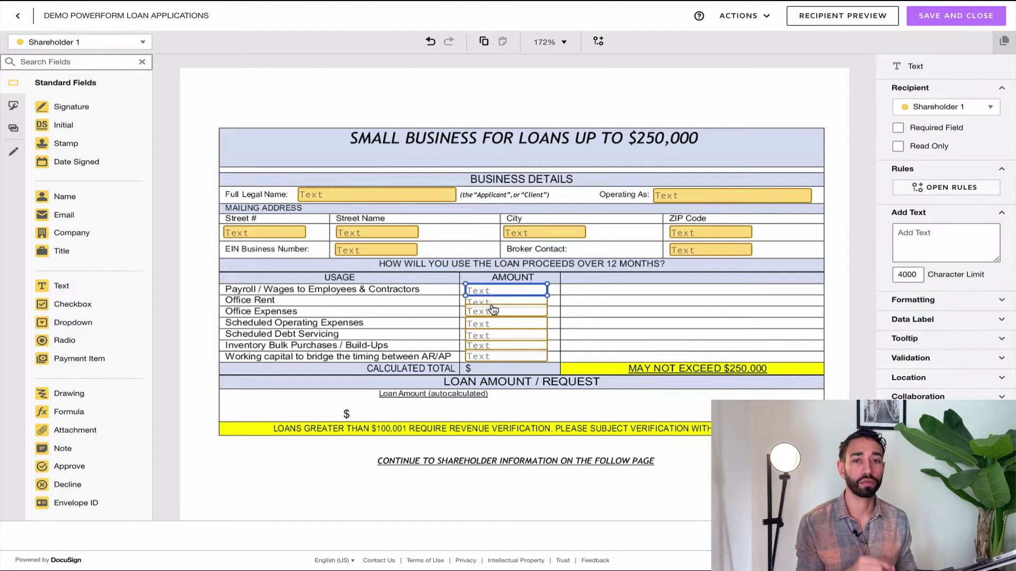
left_click(970, 320)
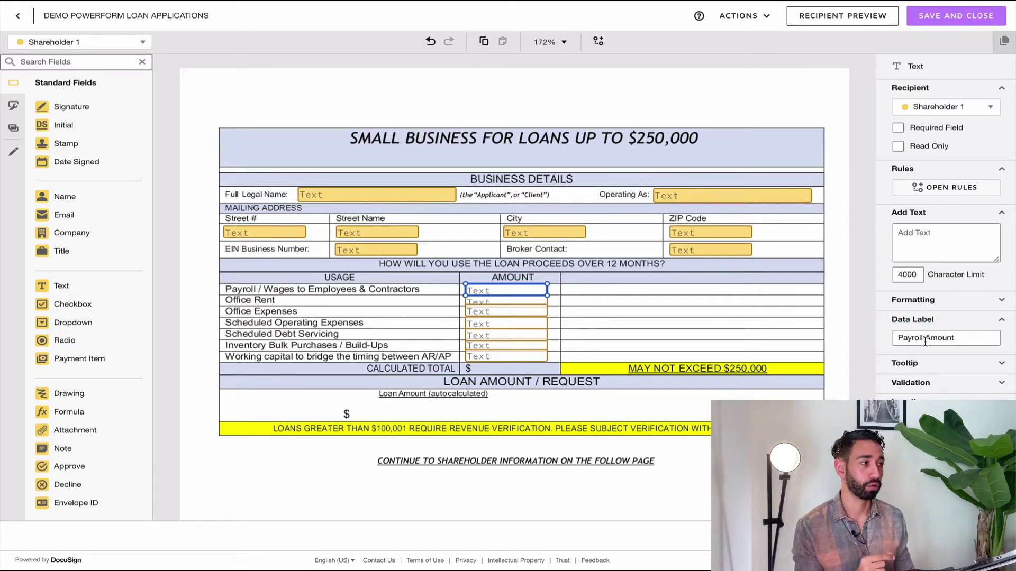
left_click(513, 310)
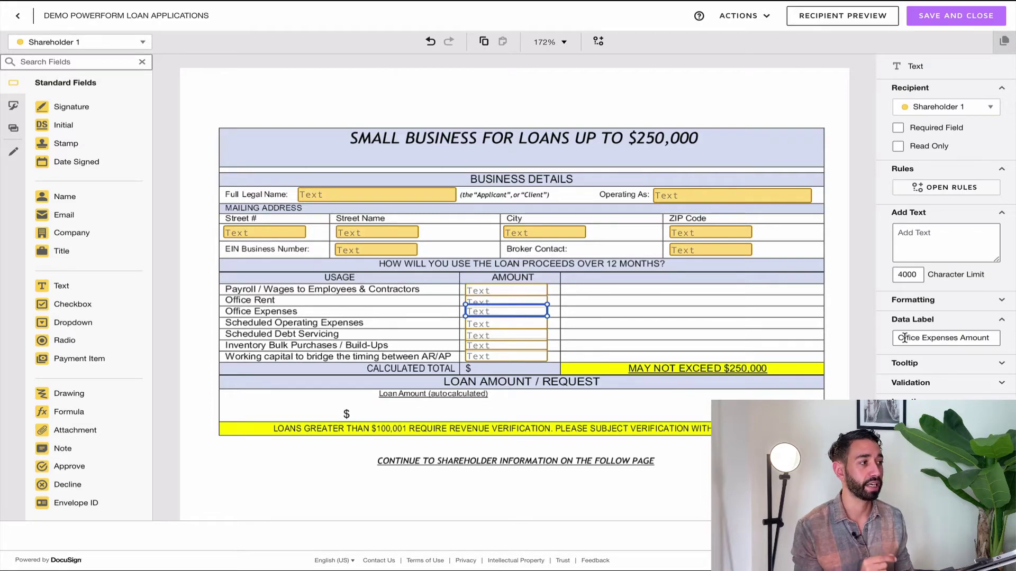
left_click_drag(898, 338, 1014, 345)
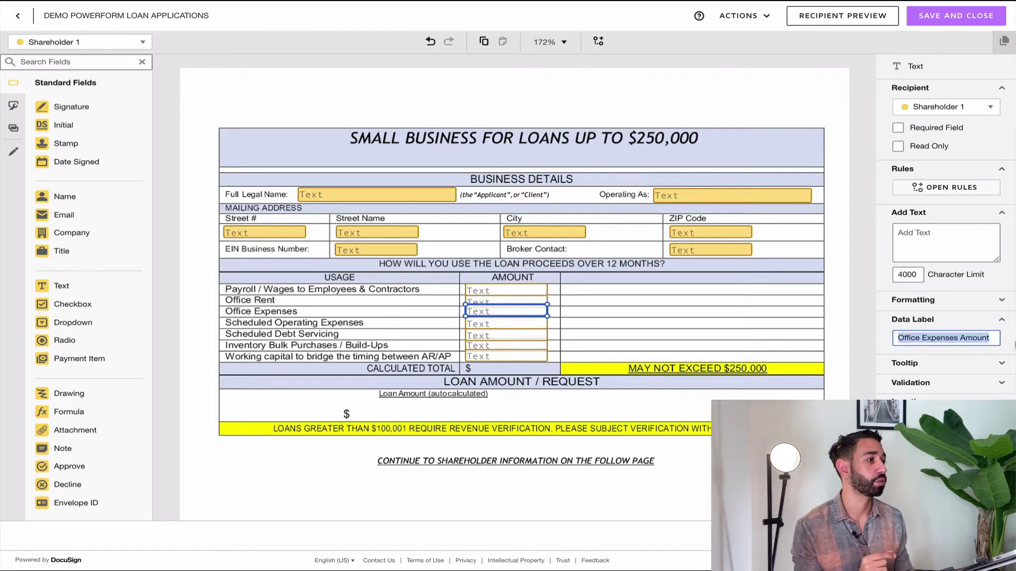
left_click(950, 339)
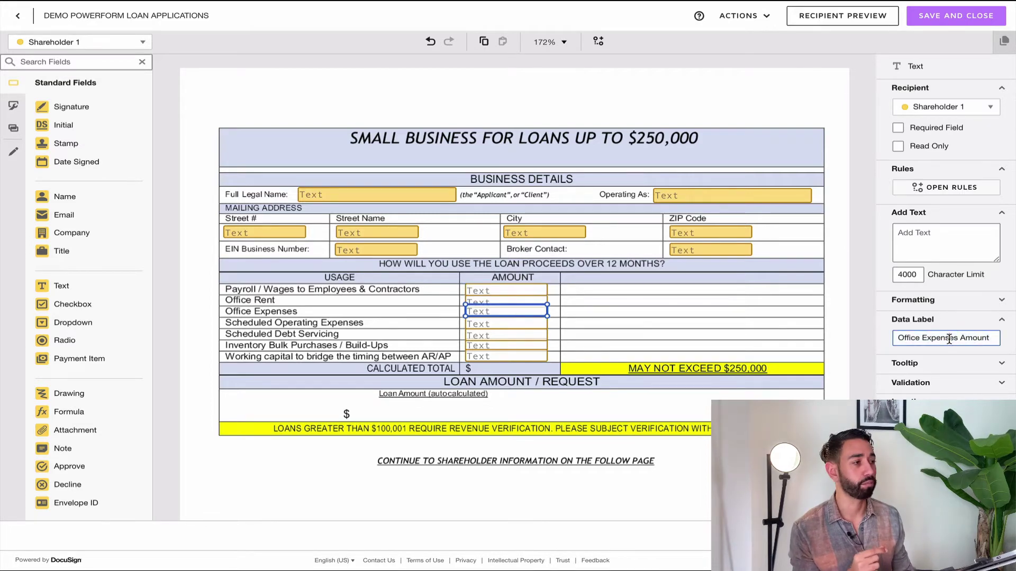
left_click(431, 313)
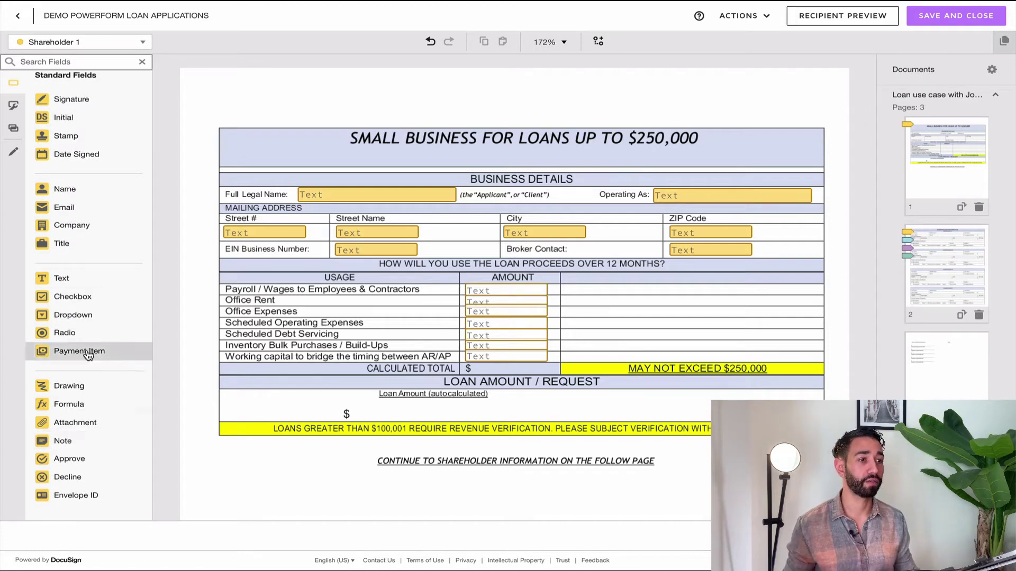
Step: Drop a Formula field into the Calculated Total row and set its data label to 'Calculated total'
left_click_drag(72, 403, 526, 367)
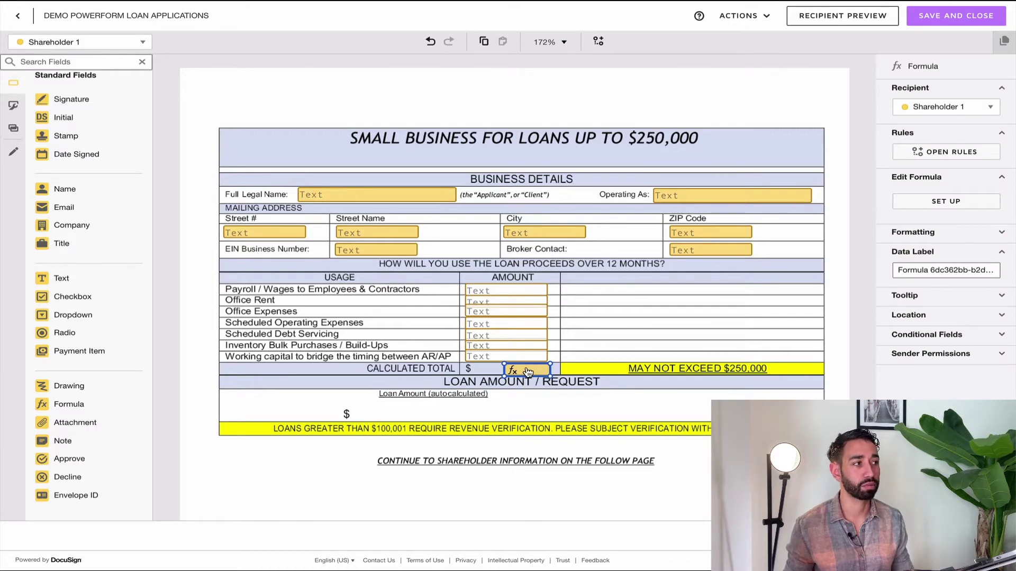
left_click(927, 269)
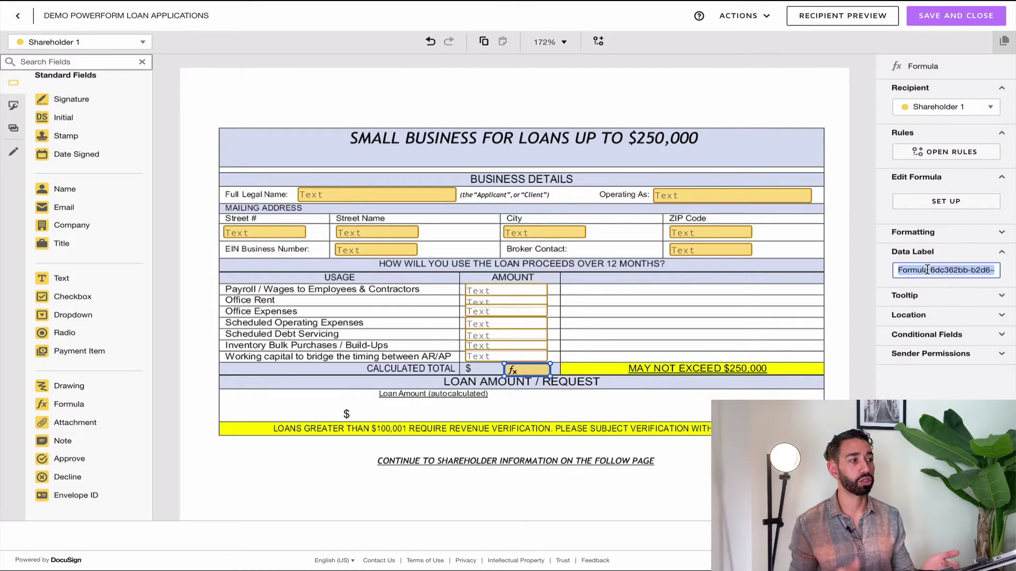
type("Calculat")
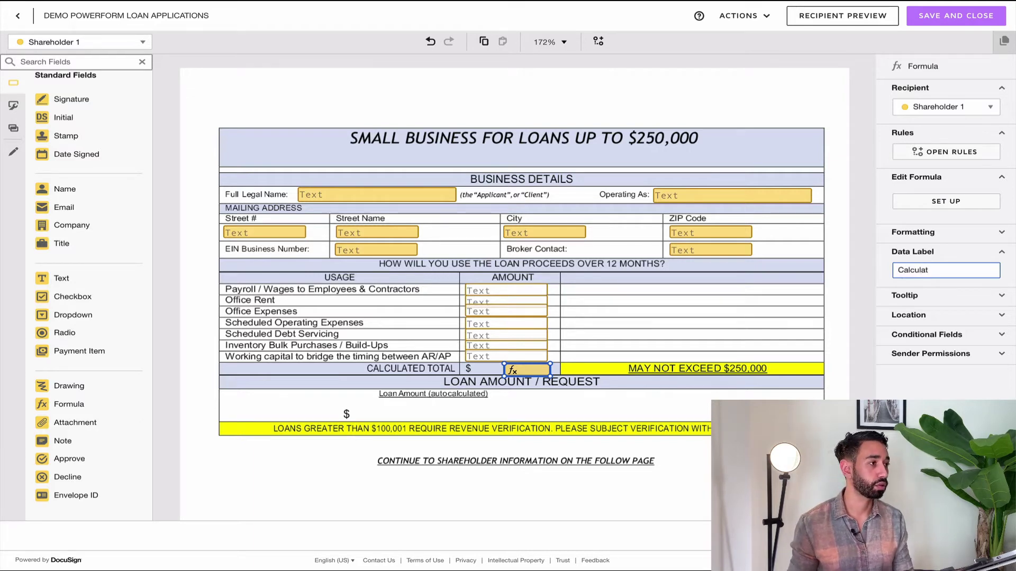
left_click(625, 327)
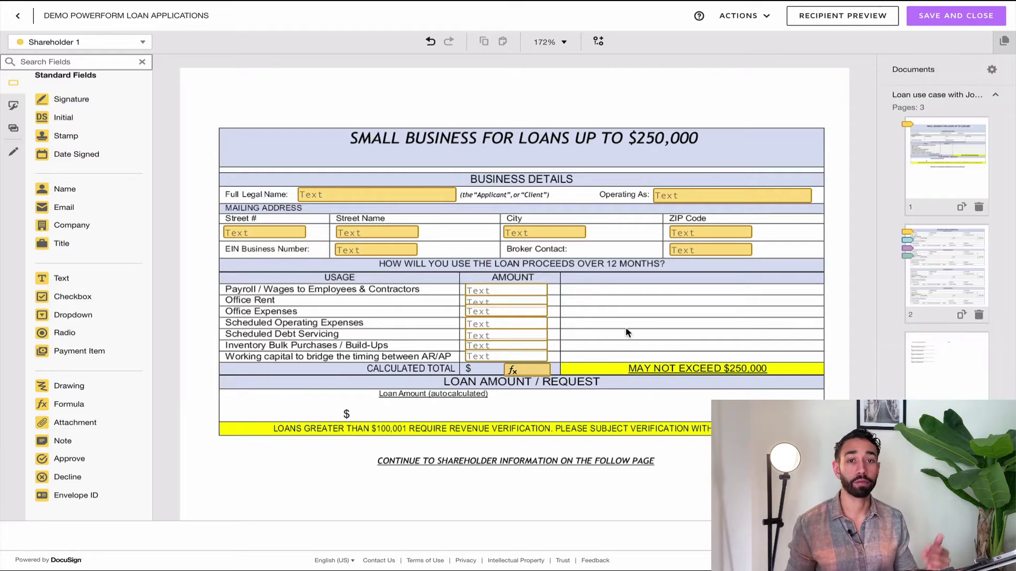
left_click(539, 371)
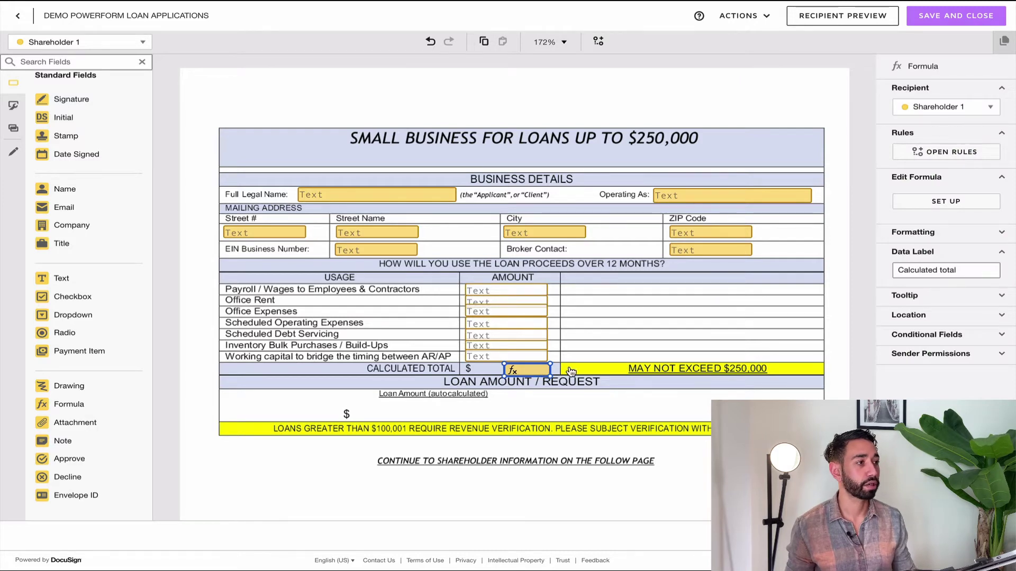
Step: Give Calculated total the formula [Payroll Amount] + [Office Rent Amount] + … + [Working capital Amount] and save it
left_click(904, 206)
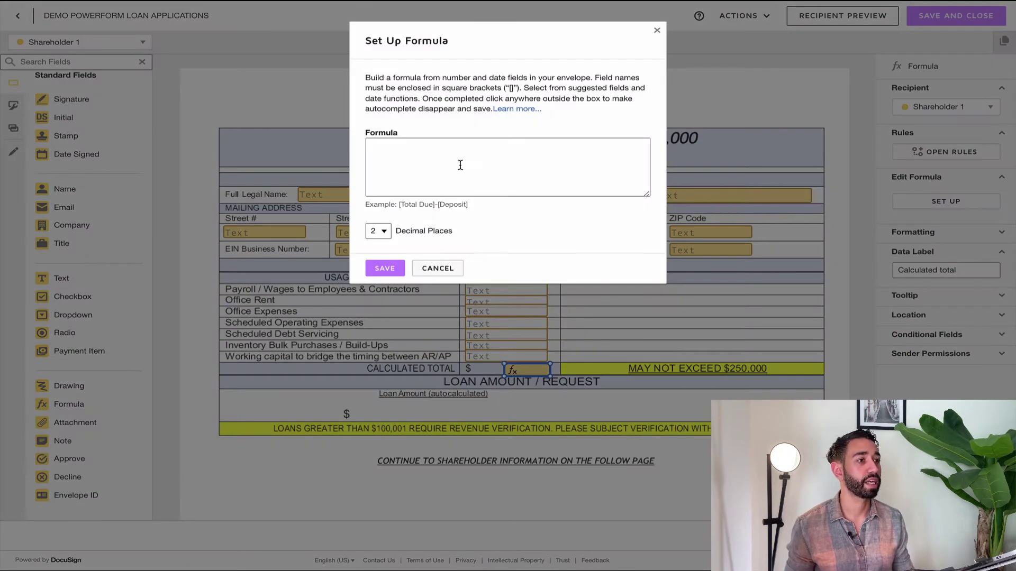
left_click(400, 145)
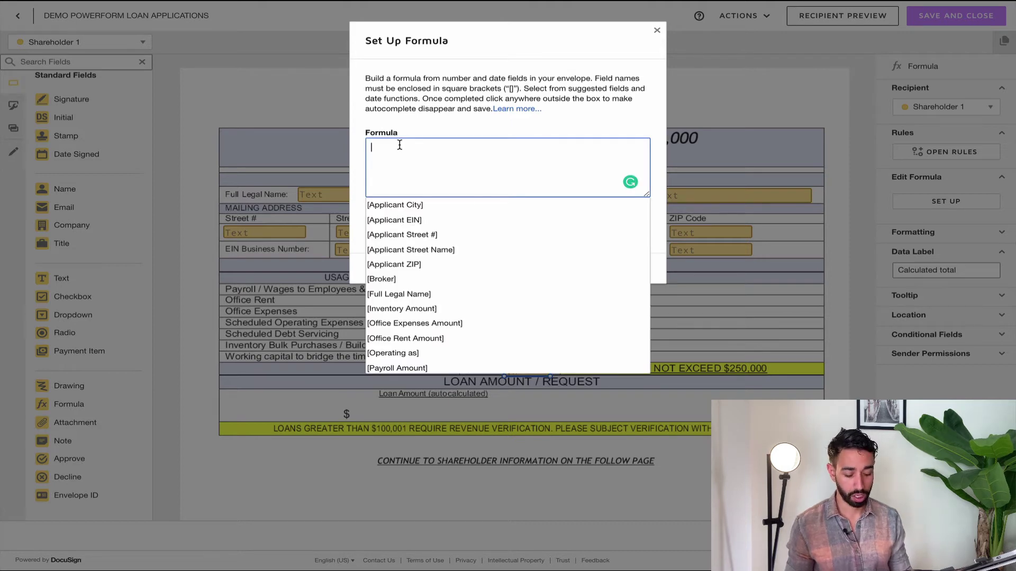
type("[Pa")
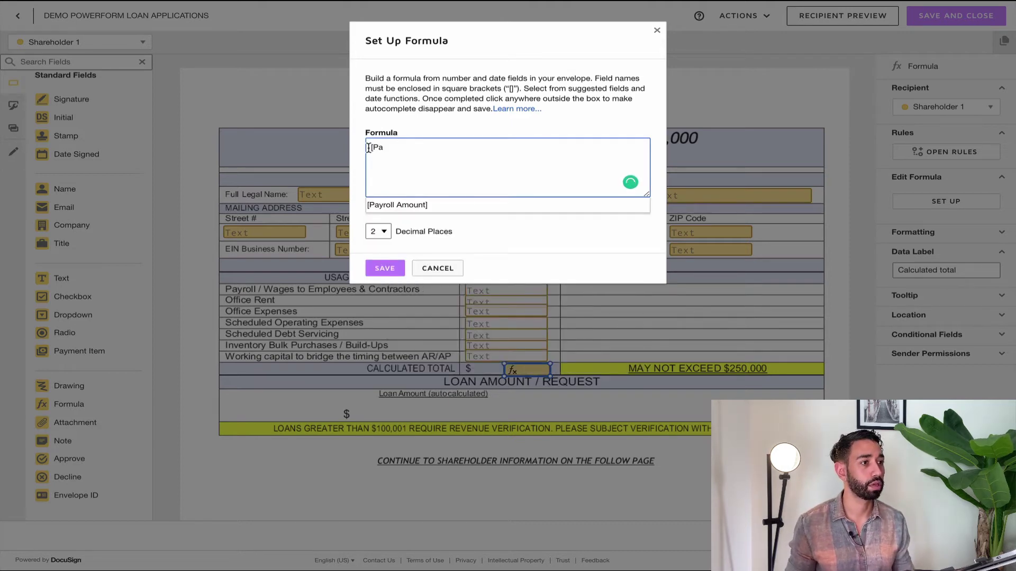
left_click(408, 204)
left_click(386, 222)
type("[Off")
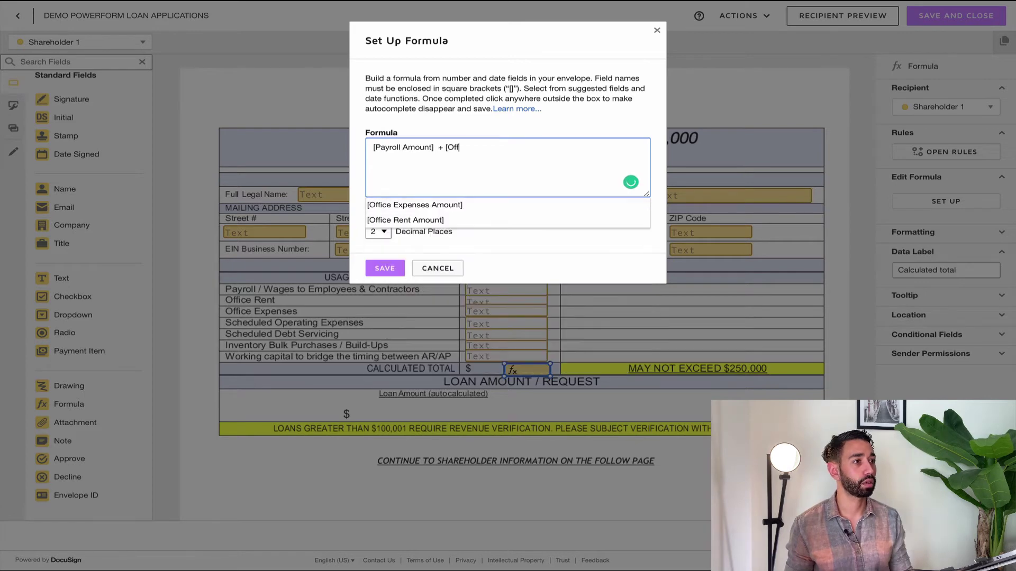
left_click(406, 220)
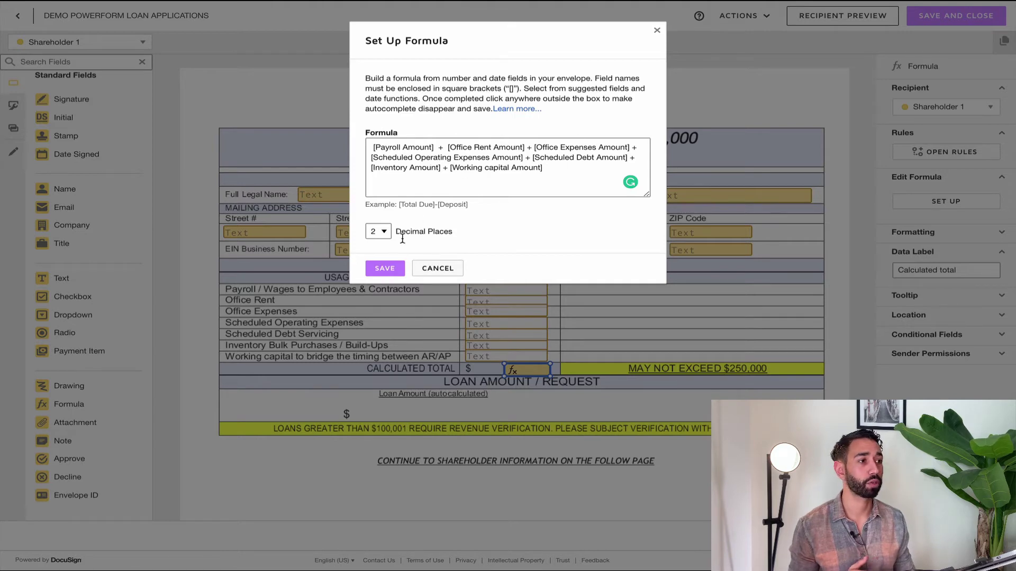
left_click(386, 269)
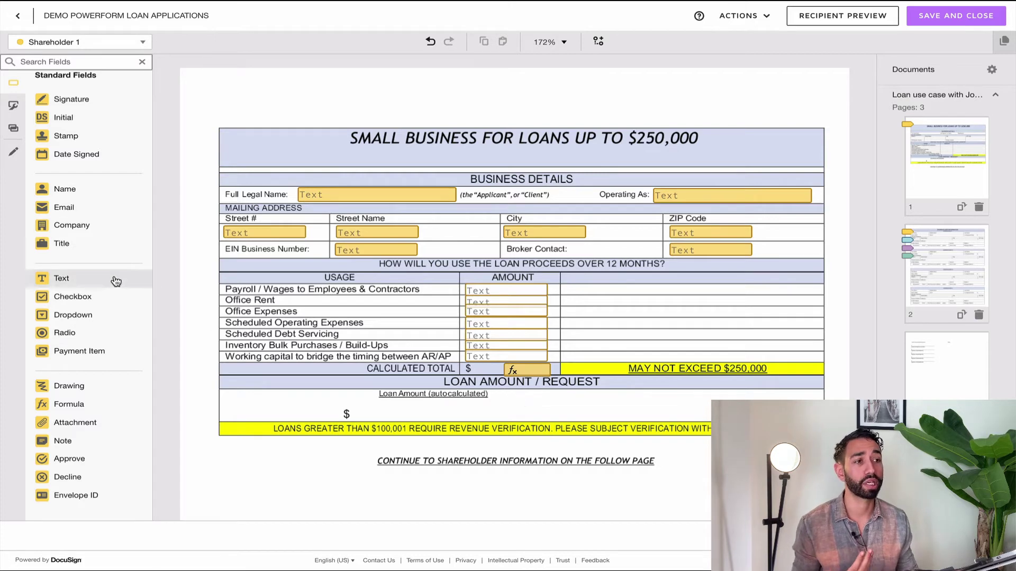
Step: Add a large text field beside the Amount column, formatted Bright Red at size 14
left_click_drag(59, 279, 830, 359)
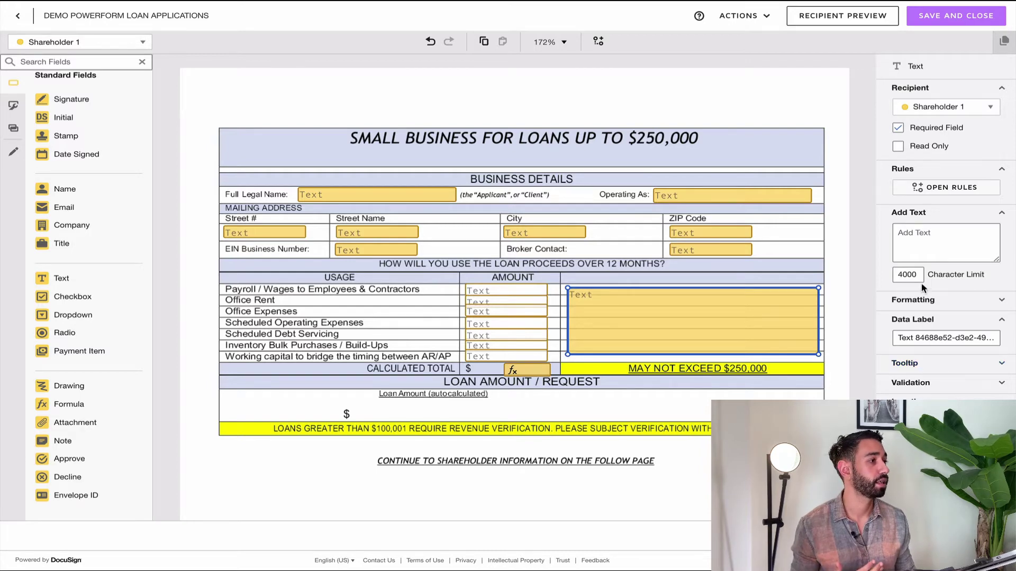
left_click(925, 298)
left_click(925, 363)
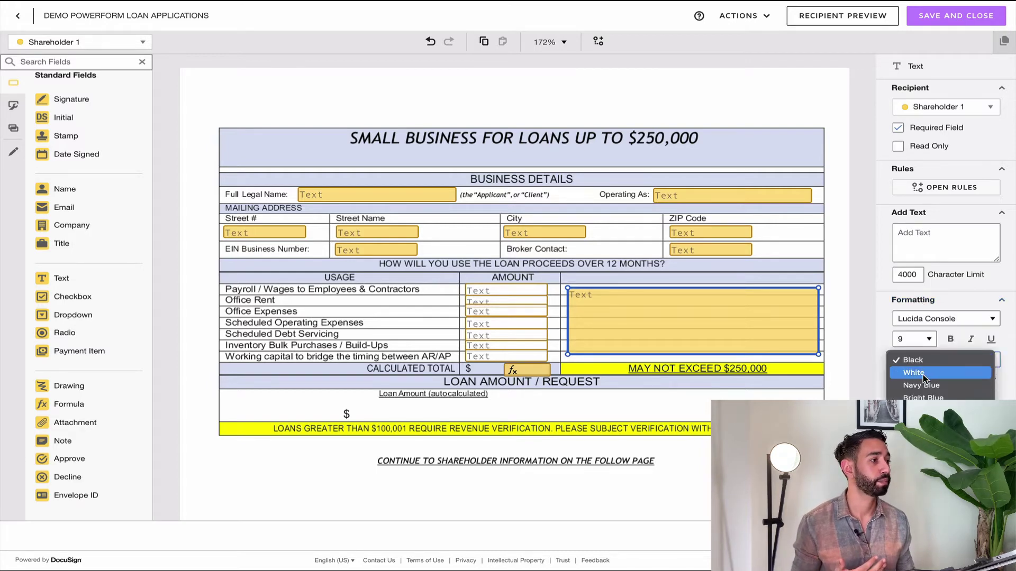
left_click(931, 410)
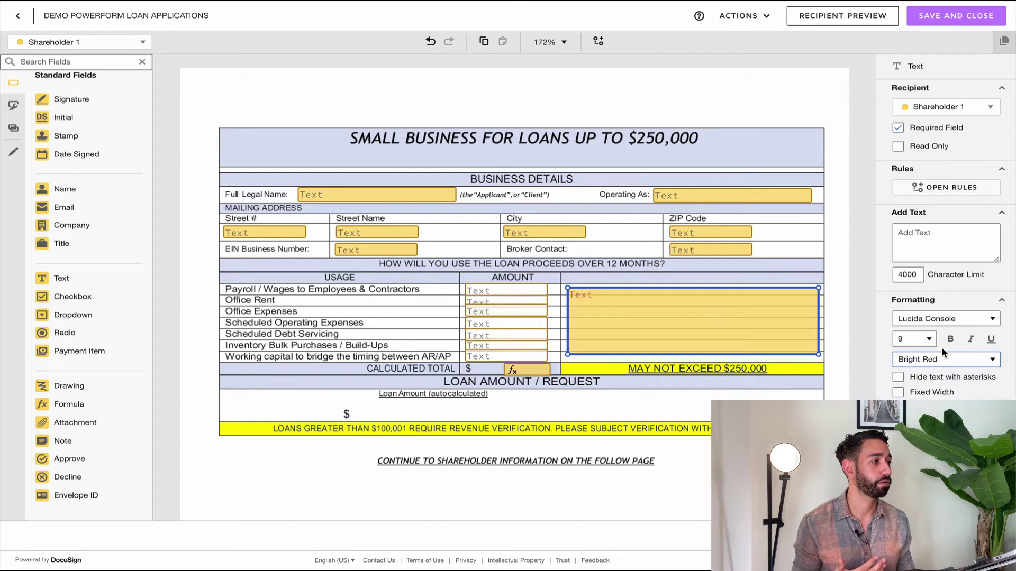
left_click(929, 339)
left_click(907, 389)
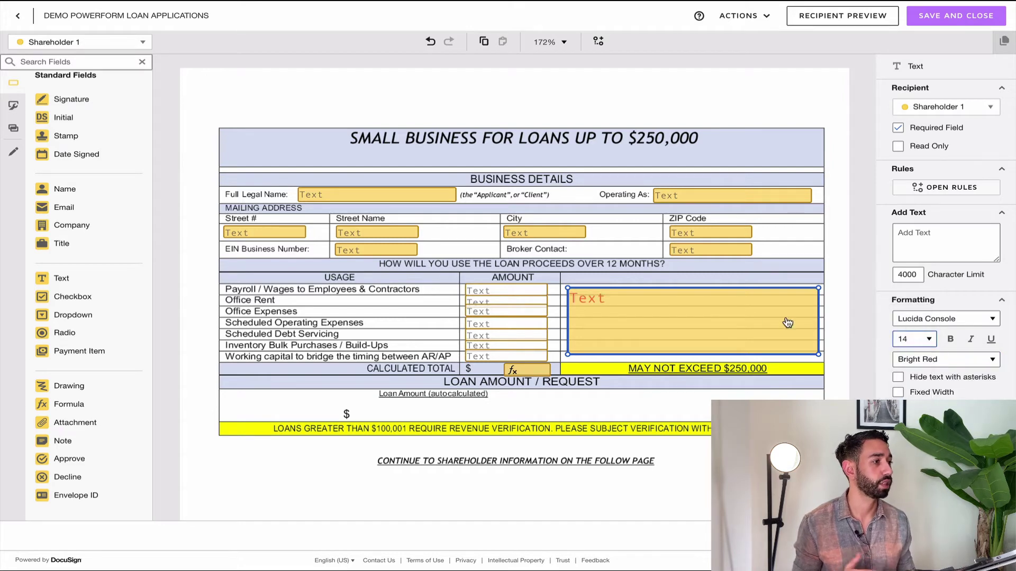
Step: Make the field bold and enter 'TOTAL MUST NOT EXCEED $250,000' in it
left_click(677, 314)
left_click(950, 339)
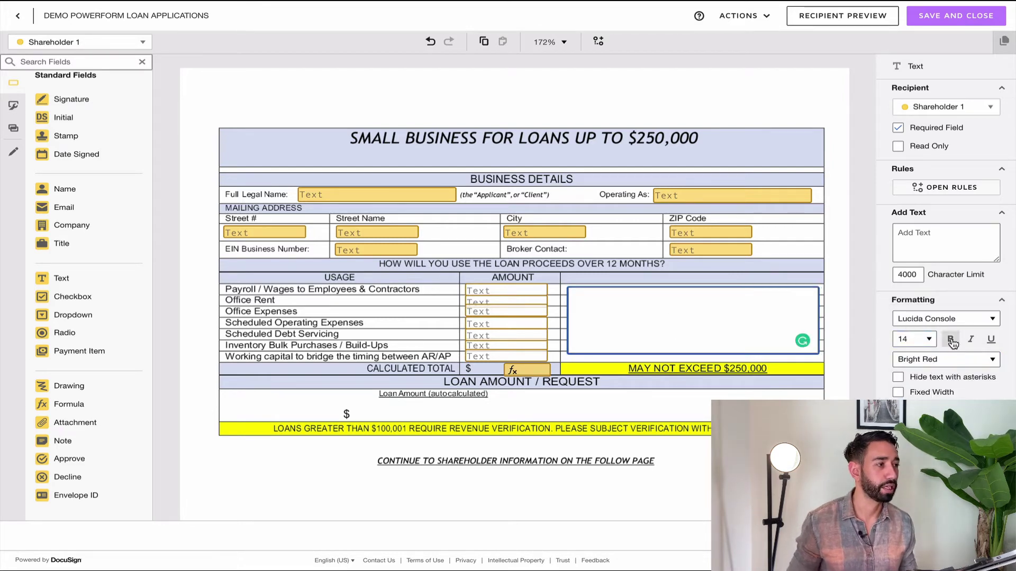
left_click(589, 329)
type("TOTAL MUS")
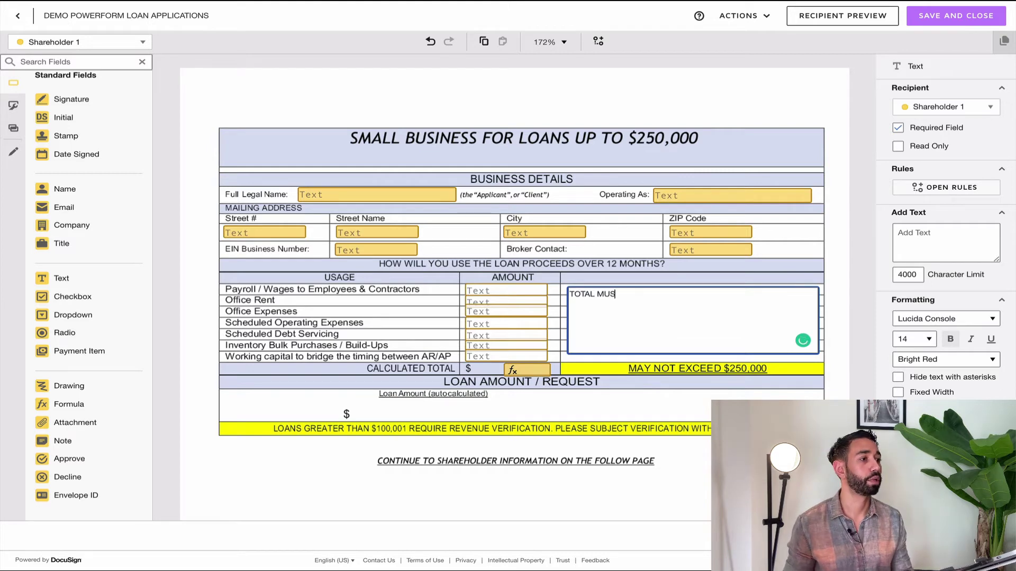
type("T NOT EXCEED $2")
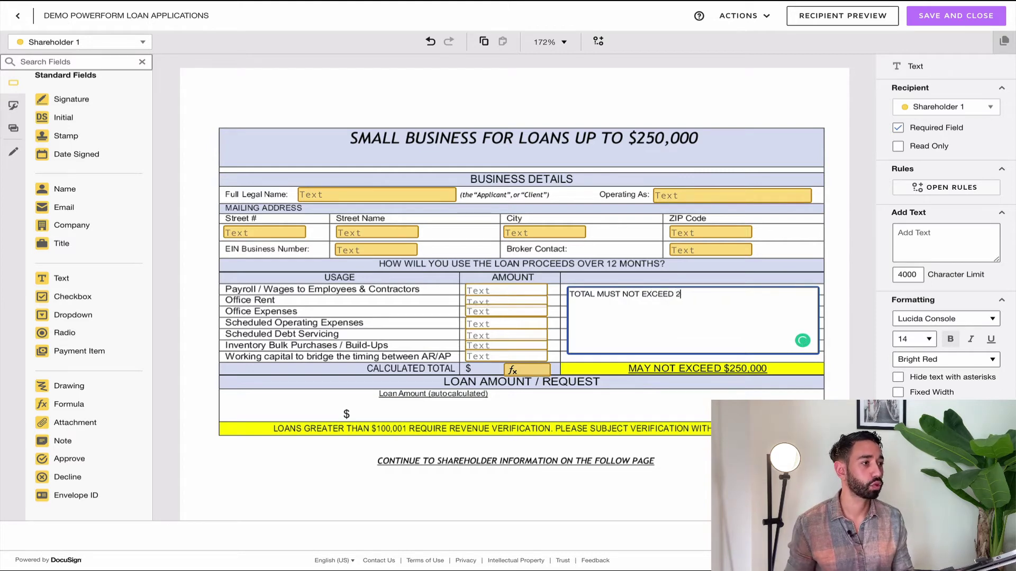
type("50,")
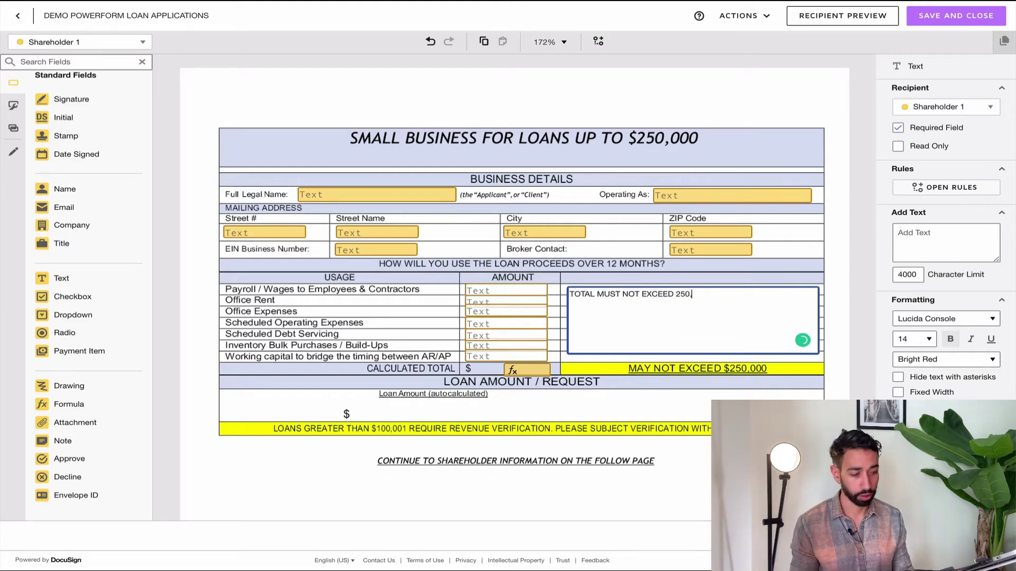
type("000")
key("Escape")
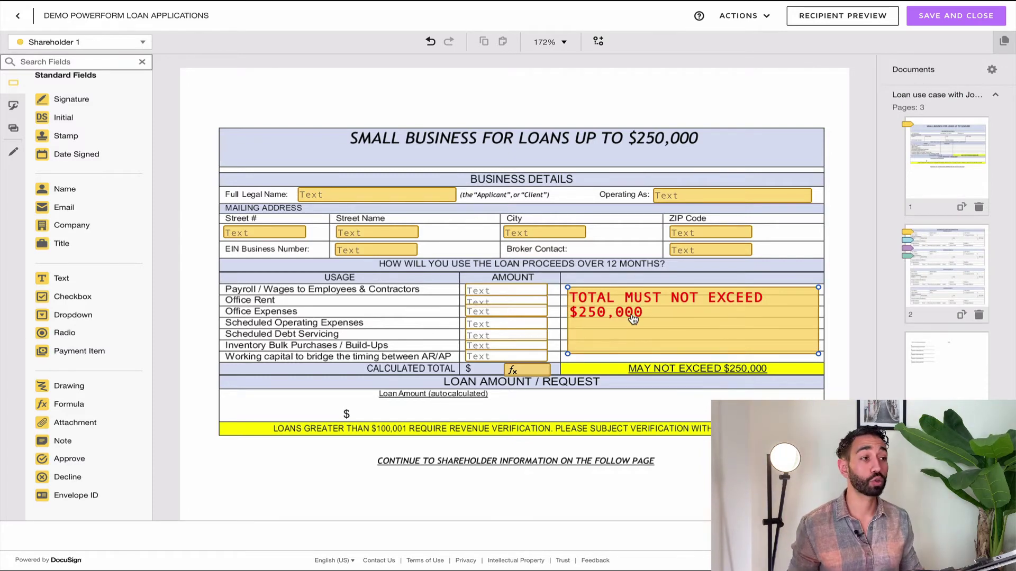
key("Escape")
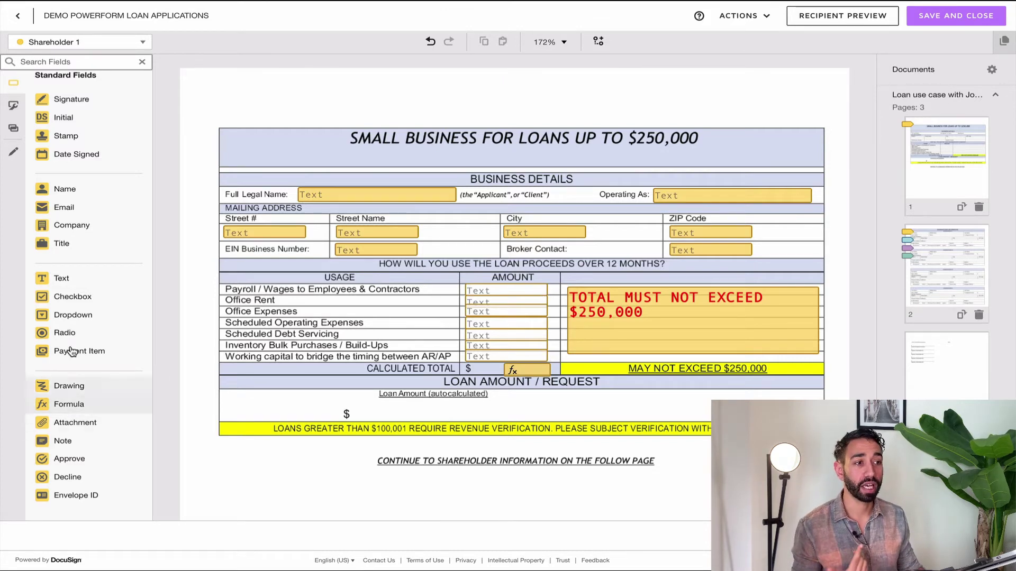
Step: Place a Formula field under Loan Amount with white text, then start its formula setup
left_click_drag(63, 405, 261, 403)
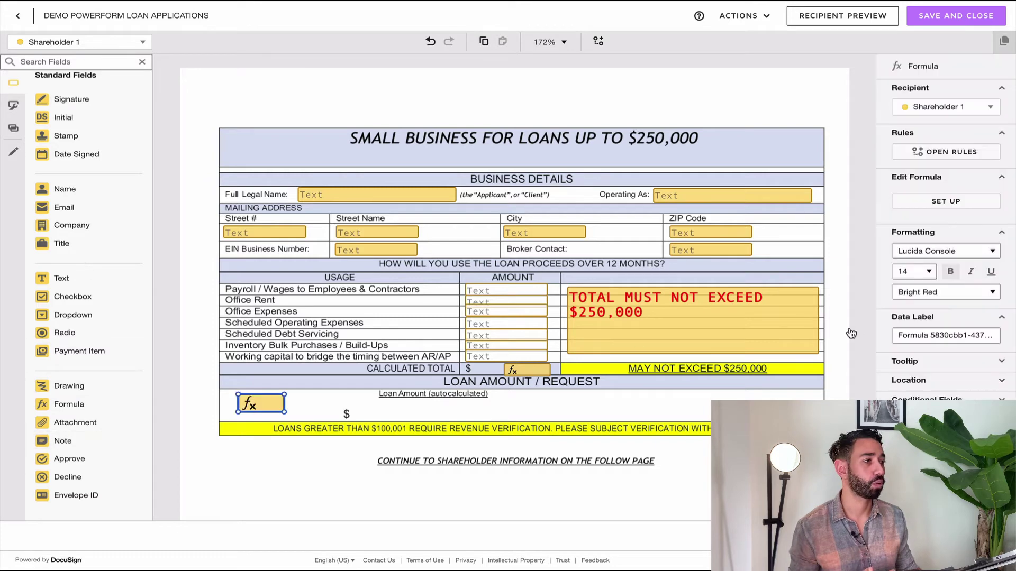
left_click(941, 292)
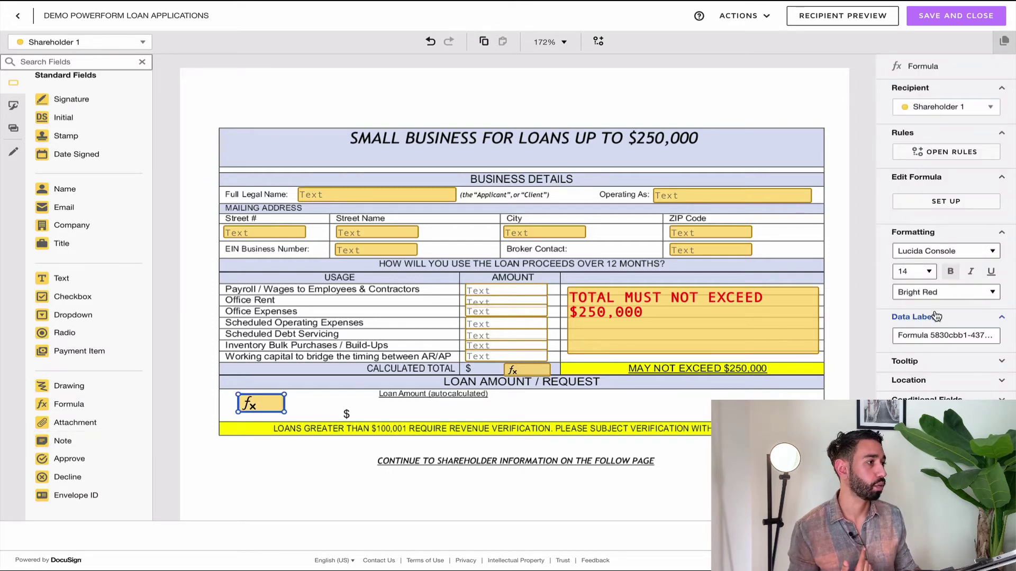
left_click(925, 317)
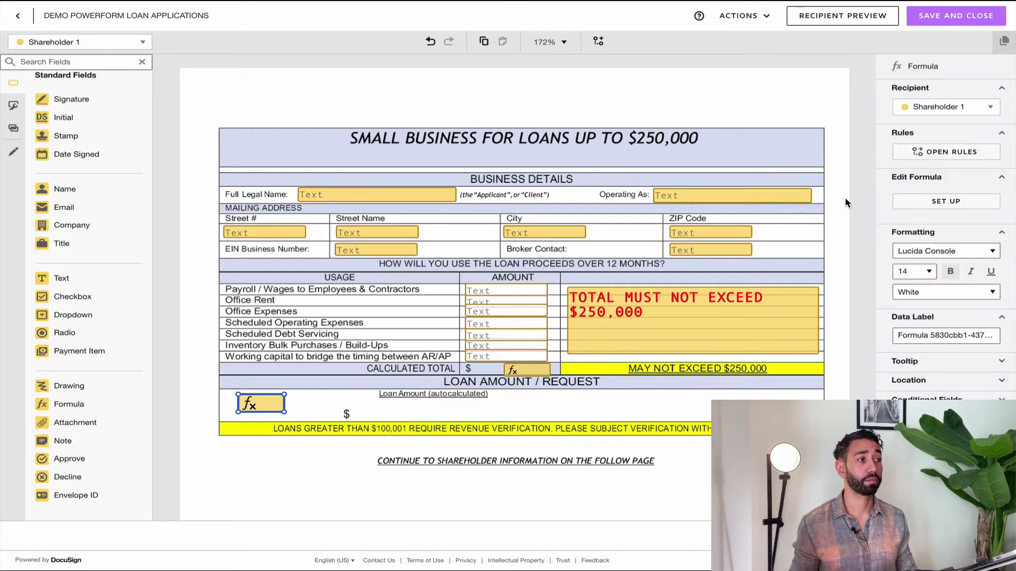
left_click(951, 201)
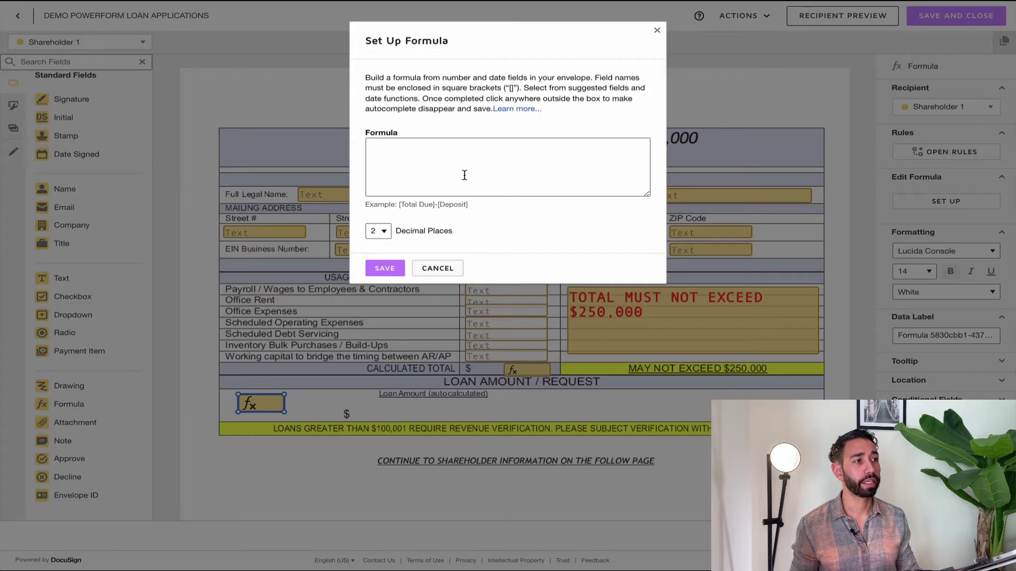
Step: Enter the formula [Calculated total] > 250000 and save it
left_click(442, 149)
type("[")
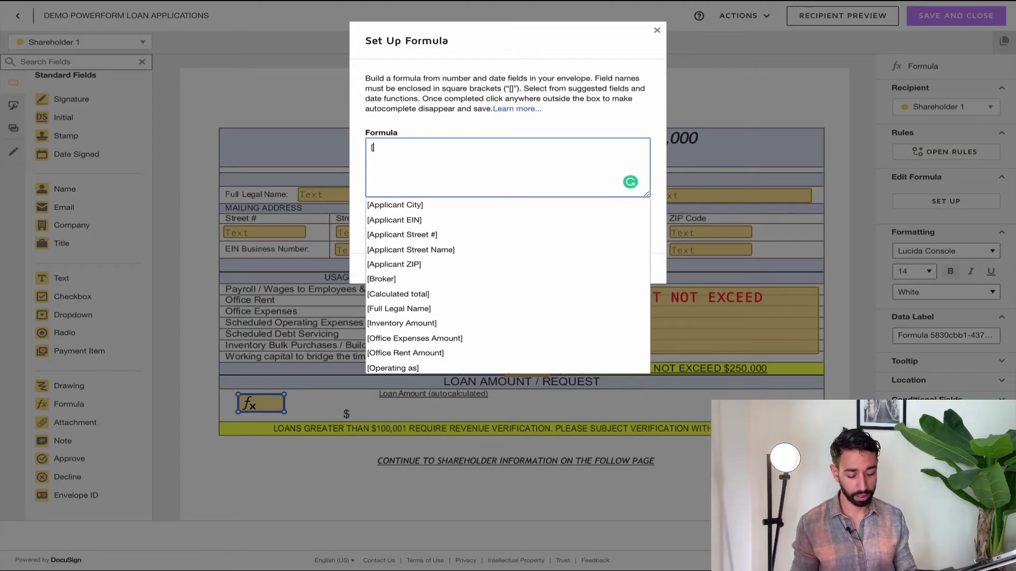
type("Cal")
left_click(418, 204)
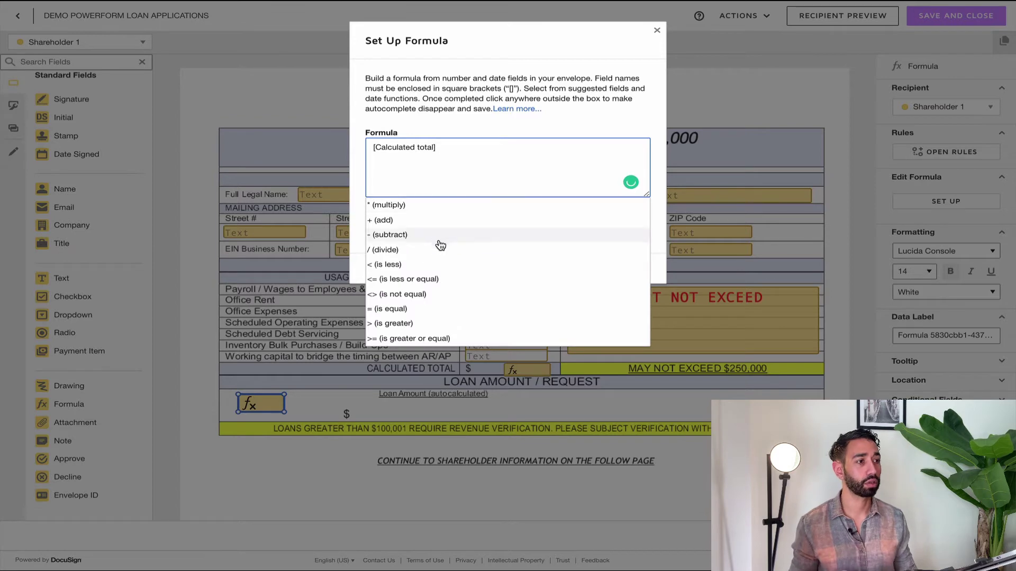
left_click(392, 323)
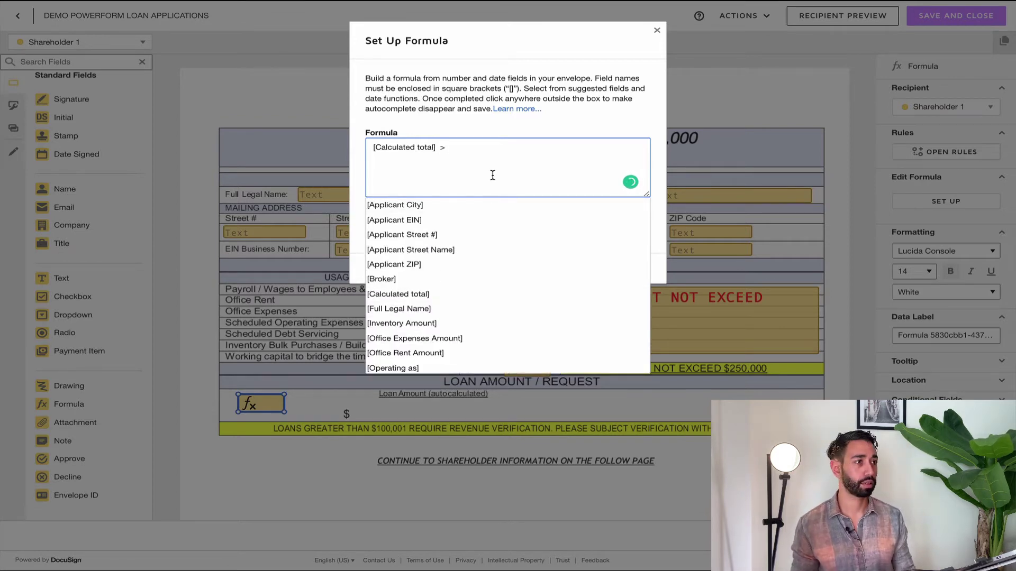
type("250000")
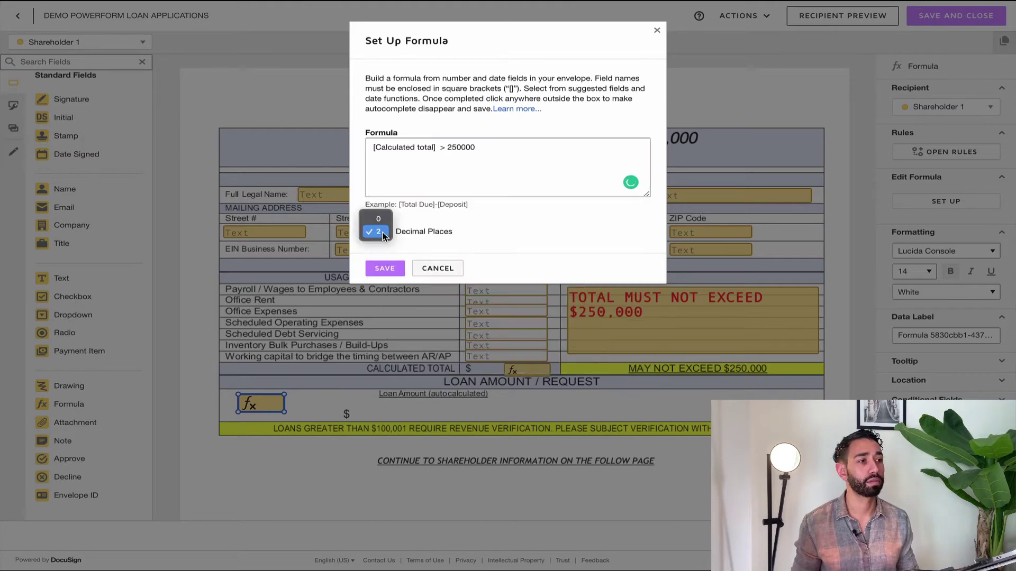
left_click(385, 266)
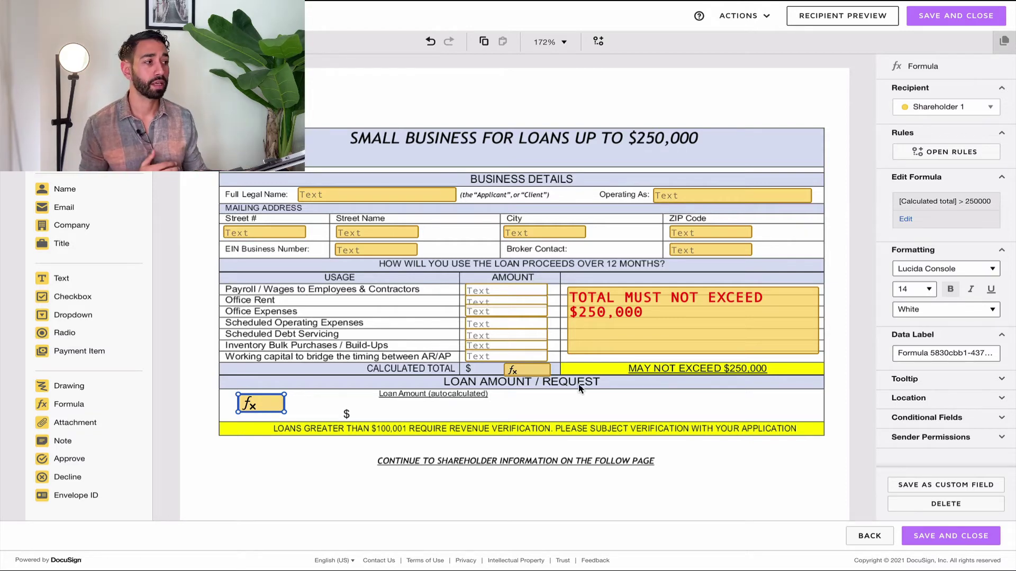
Step: Create a conditional rule that shows the red warning text when the formula field equals 1
left_click(902, 422)
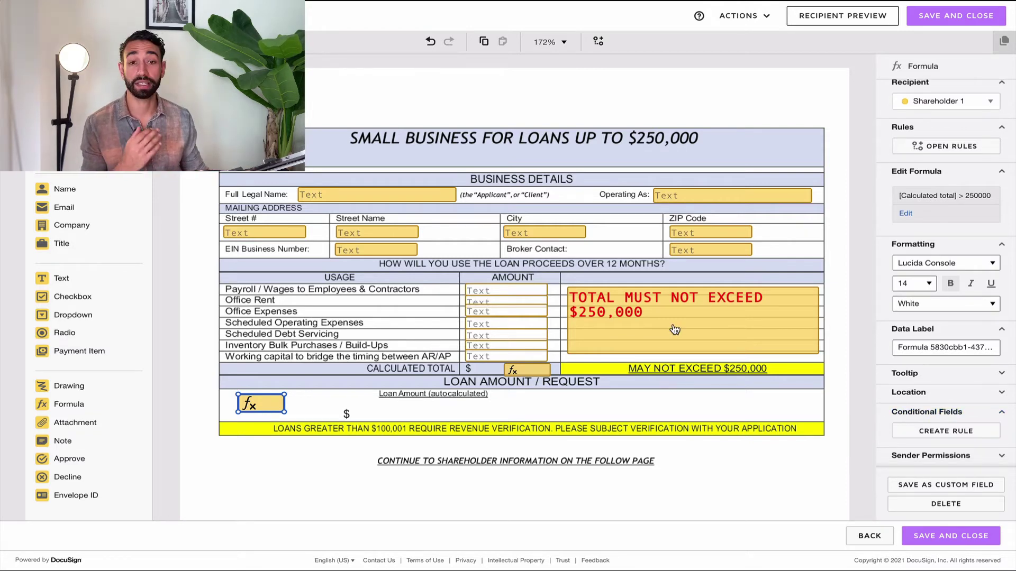
left_click(946, 432)
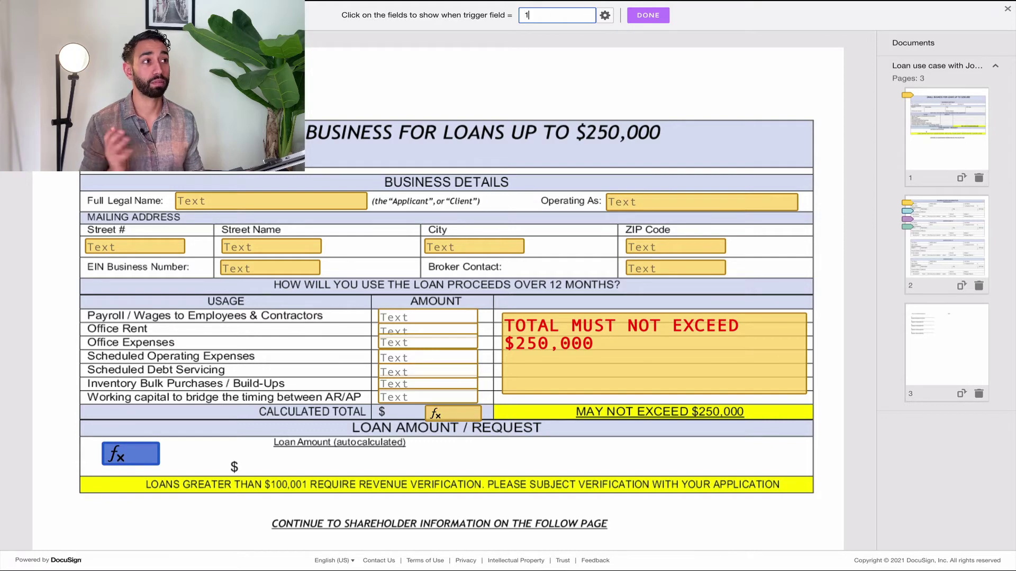
left_click(609, 342)
left_click(648, 15)
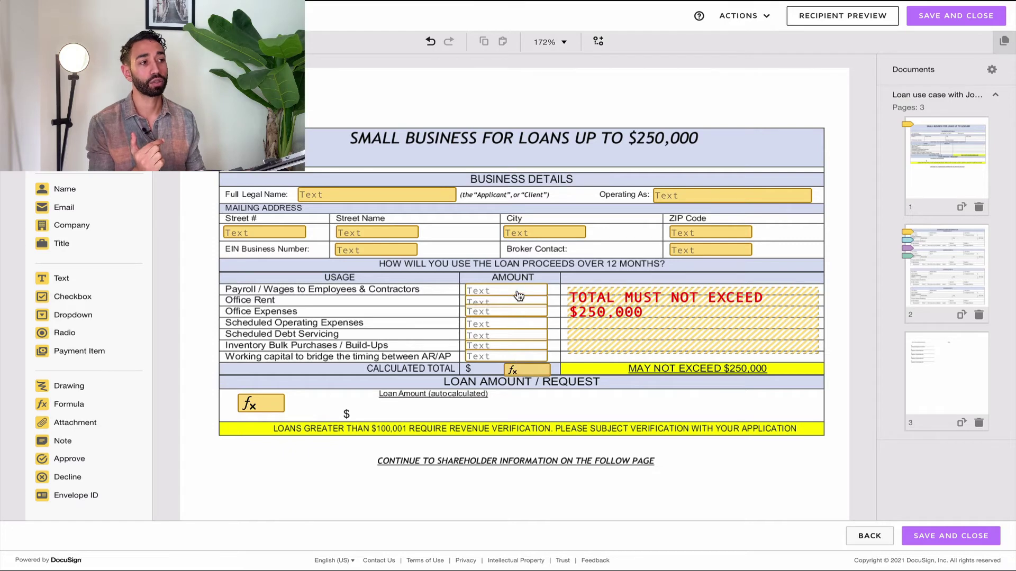
left_click(514, 371)
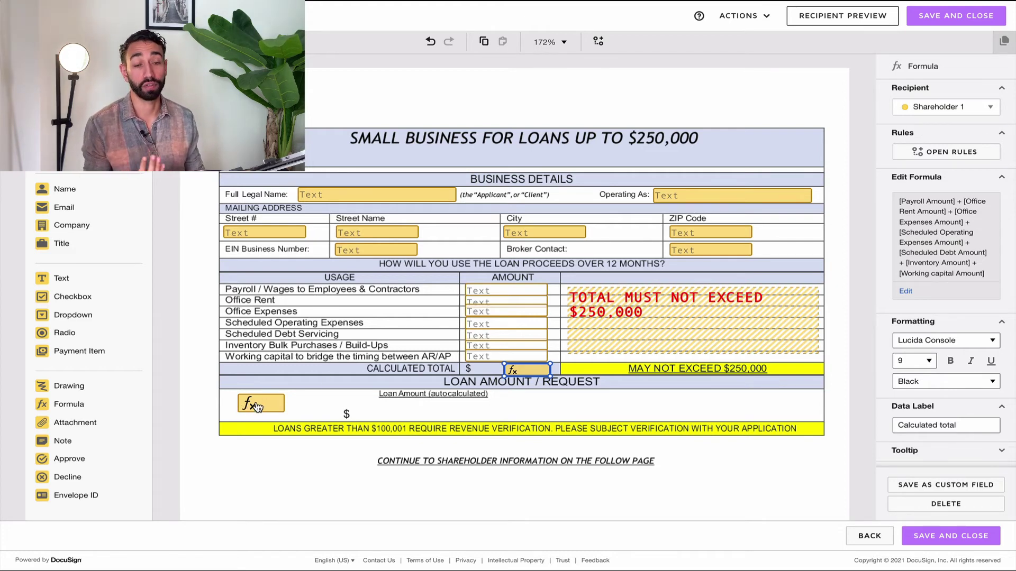
Step: Set the warning field's validation type to Custom
left_click(649, 319)
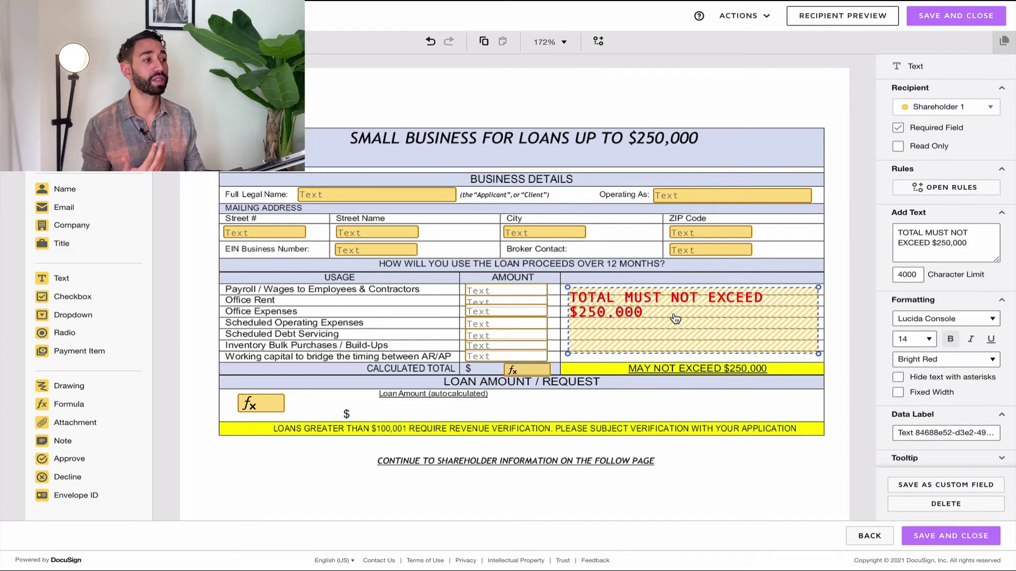
scroll(899, 371, "down", 1)
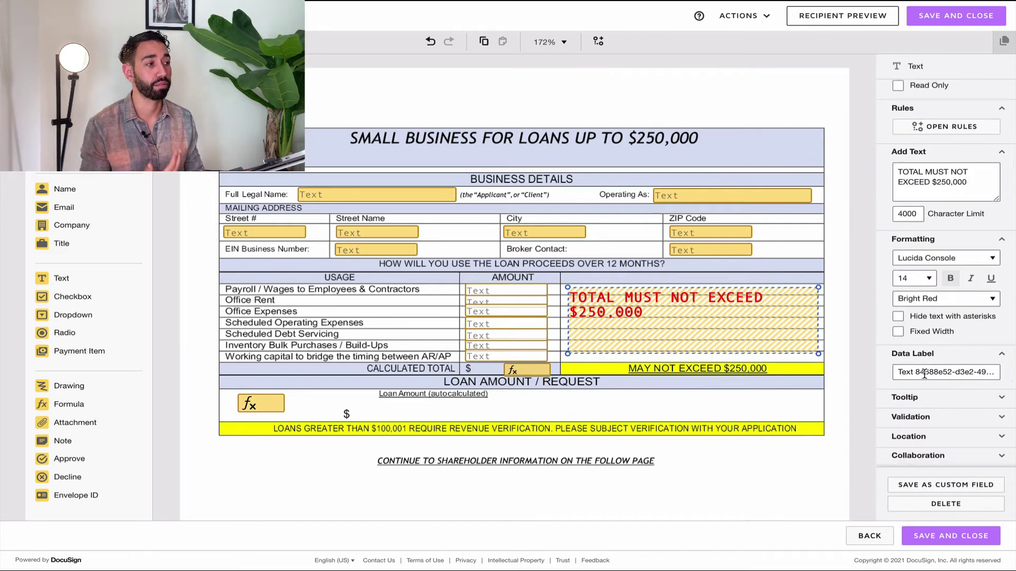
scroll(925, 374, "down", 1)
left_click(913, 350)
left_click(926, 370)
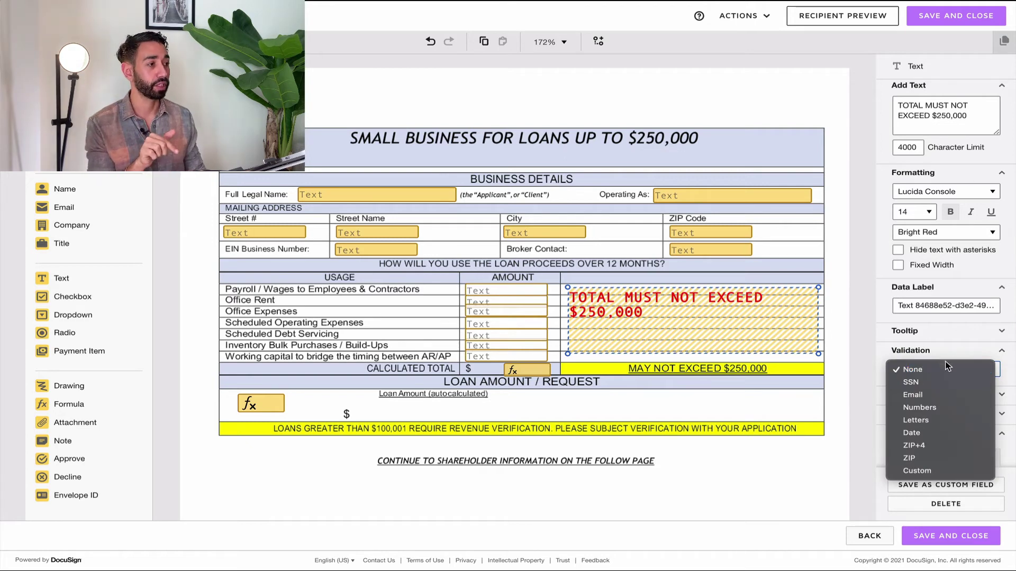
left_click(918, 471)
Step: Enter the nonsense regex pattern '789oiuytrdtyuj' for the warning field
scroll(931, 360, "down", 2)
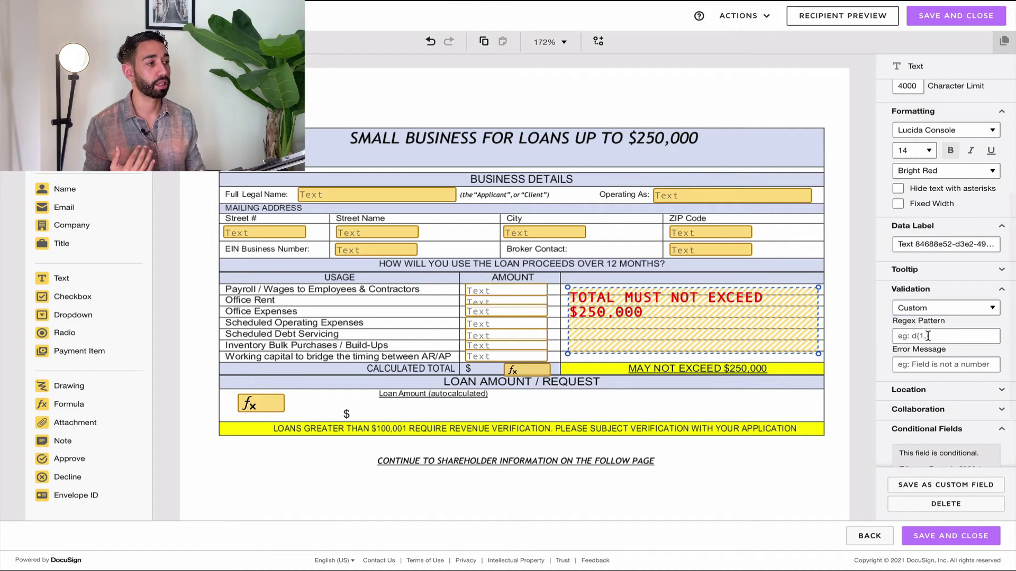
left_click(928, 336)
type("789oiuytrdtyu")
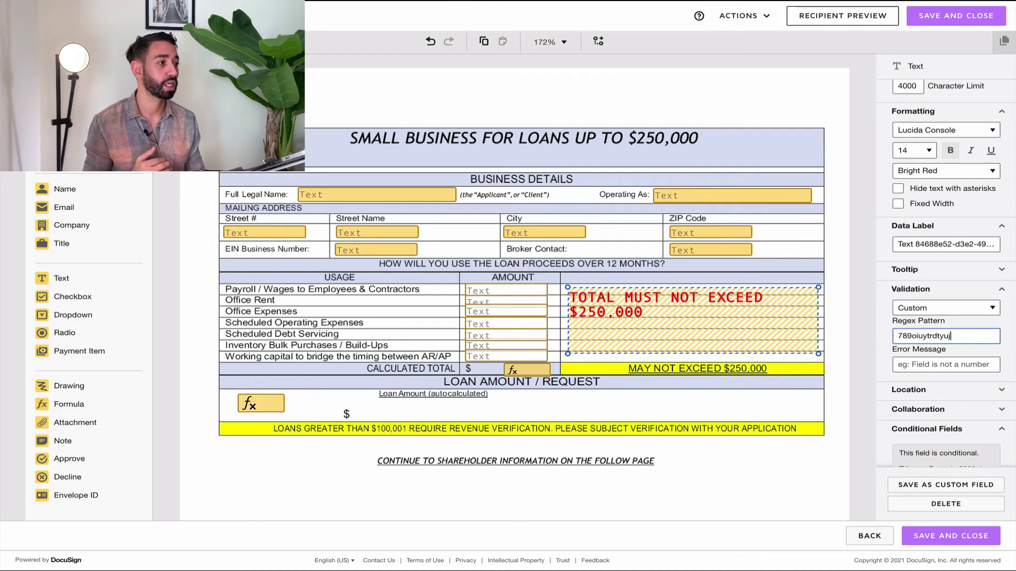
type("j")
left_click(744, 467)
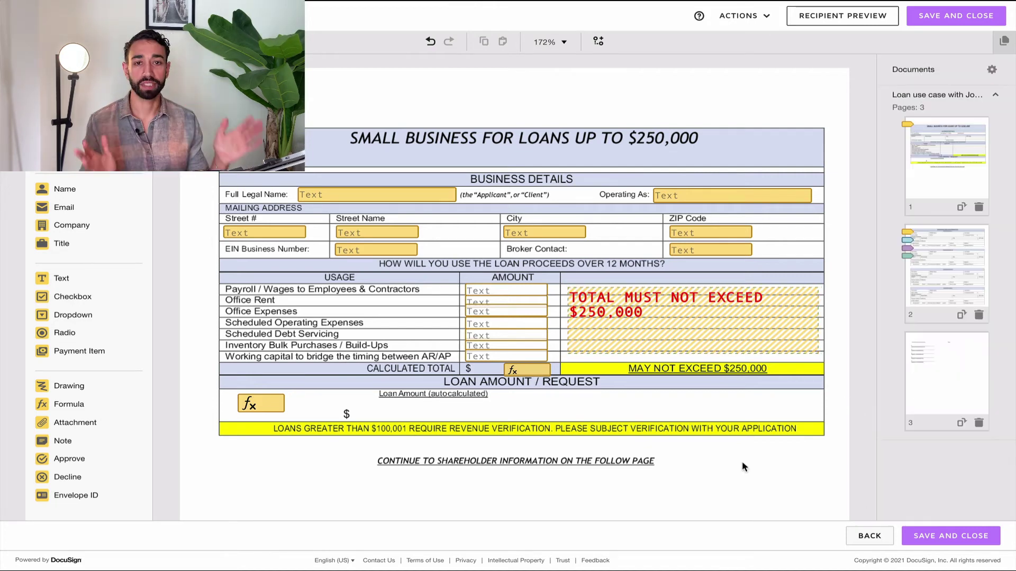
left_click(676, 321)
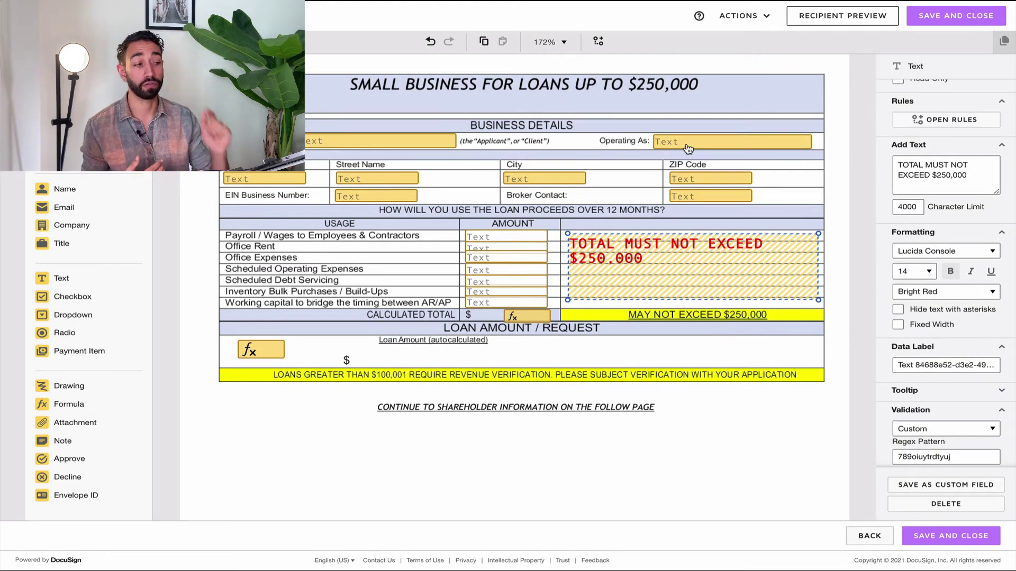
scroll(941, 378, "down", 2)
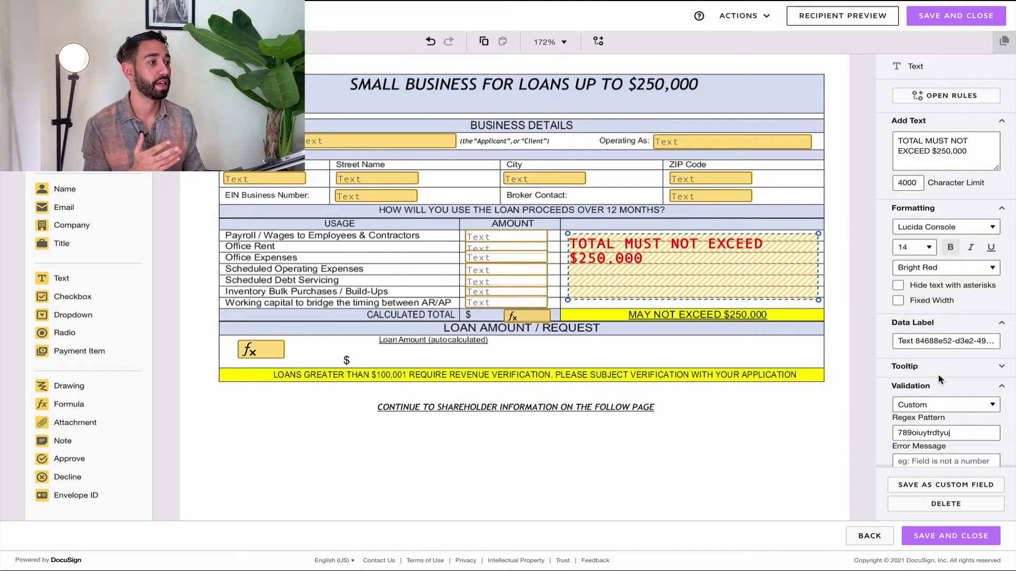
left_click_drag(947, 373, 887, 373)
left_click(723, 271)
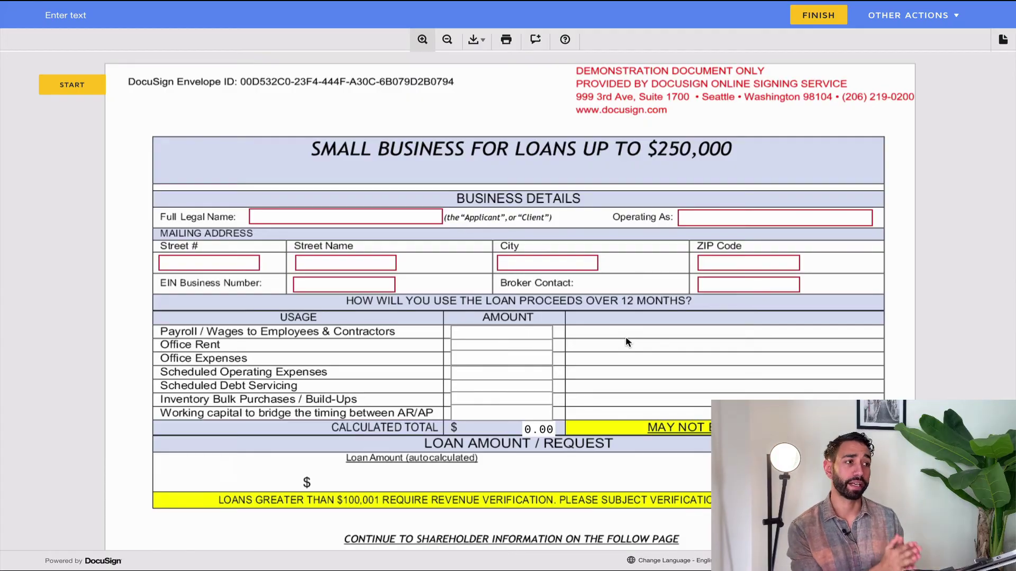
Step: Enter test amounts 100000, 100000 and 50000 in the Payroll, Office and Scheduled Operating Expenses fields
scroll(625, 336, "down", 1)
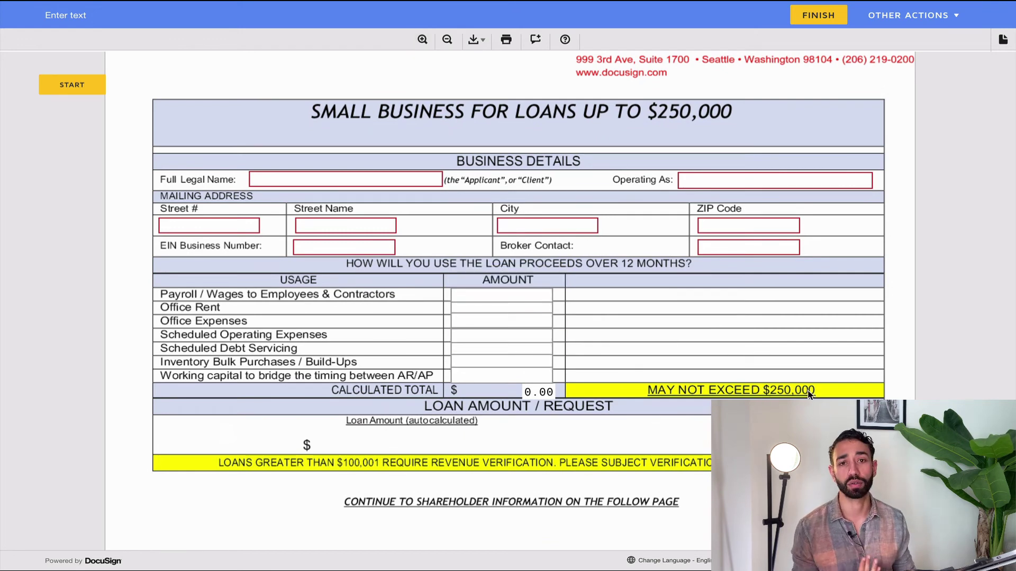
key("Tab")
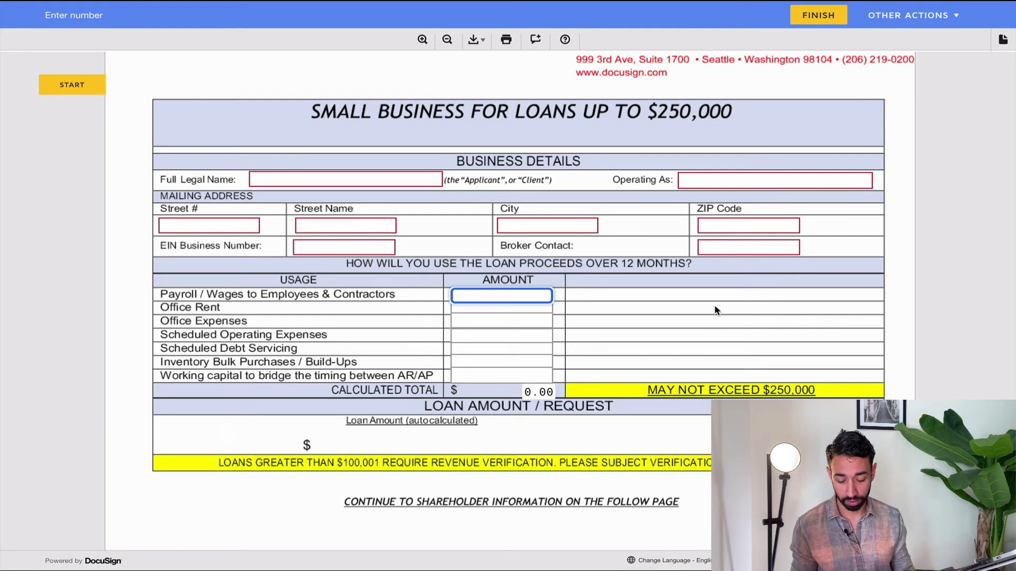
type("100000")
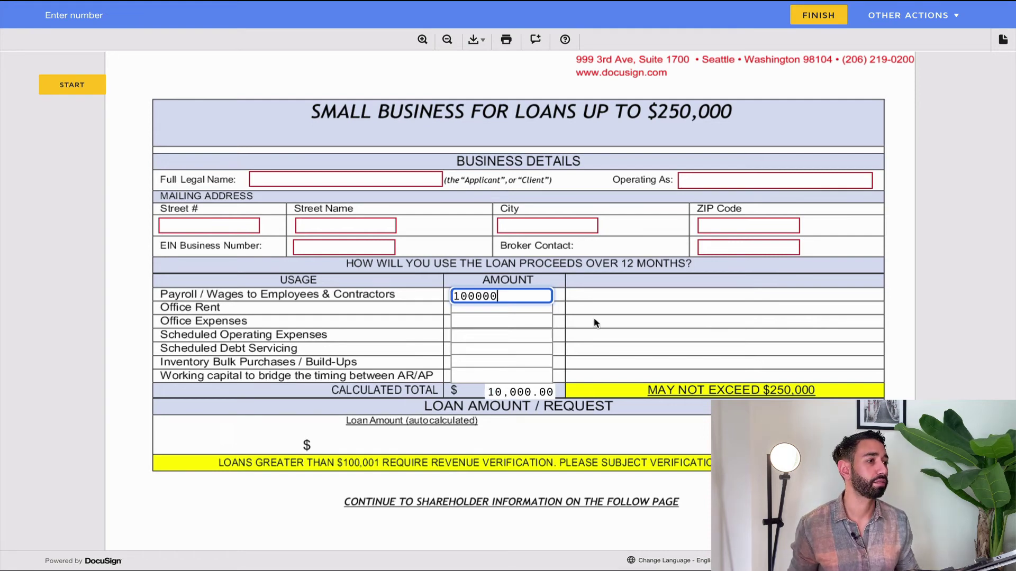
left_click(522, 318)
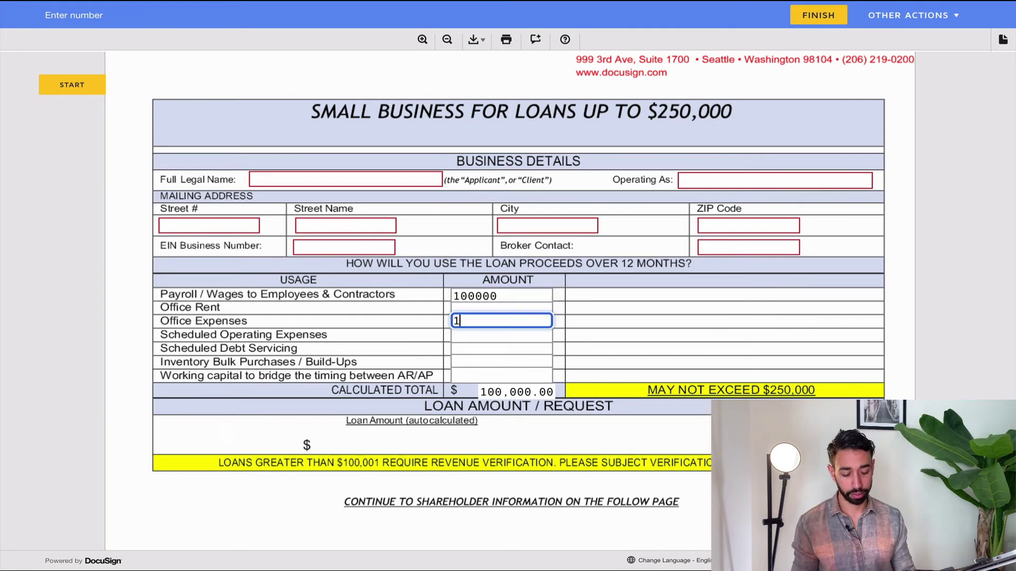
type("100000")
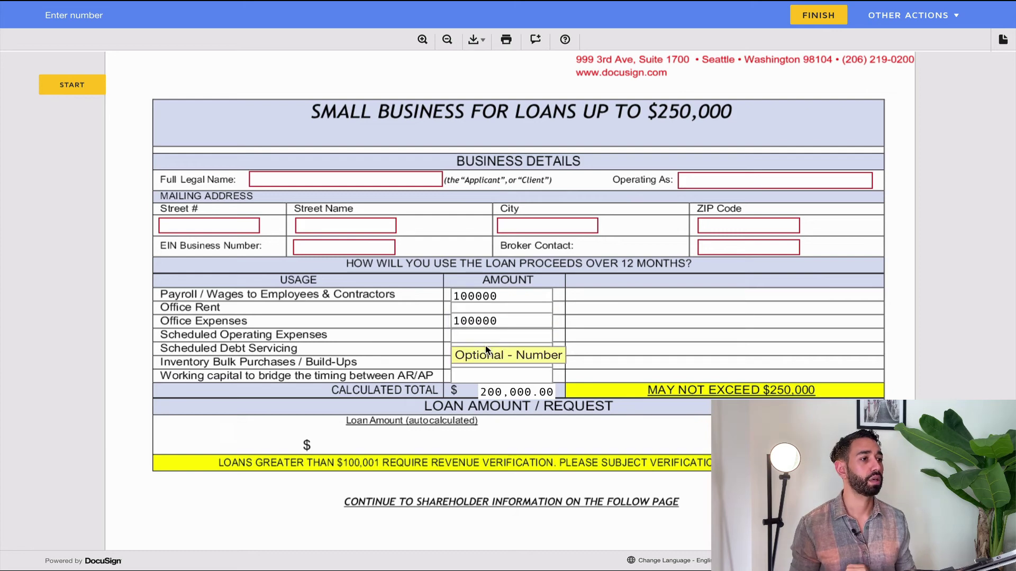
left_click(484, 338)
type("50000")
Step: Raise Scheduled Operating Expenses to 50001 so the total reaches 250,001.00 and the red warning appears
left_click(569, 414)
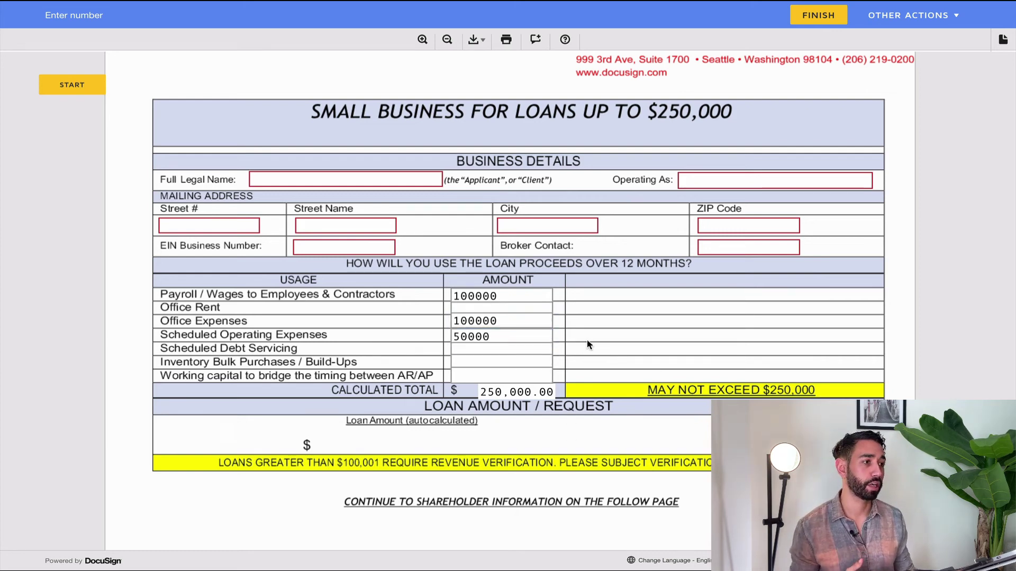
left_click(545, 338)
key("BackSpace")
type("1")
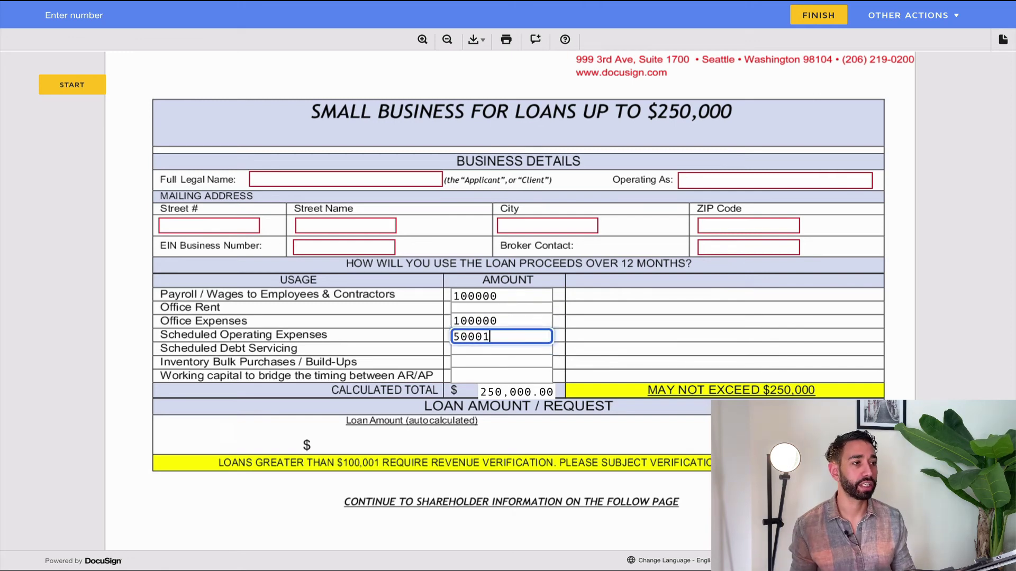
left_click(567, 417)
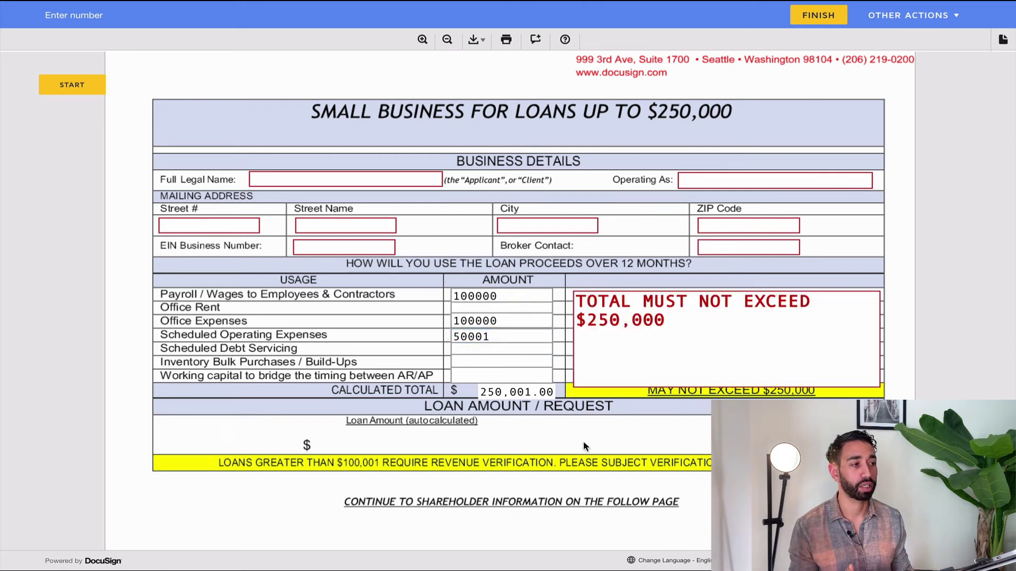
left_click(637, 308)
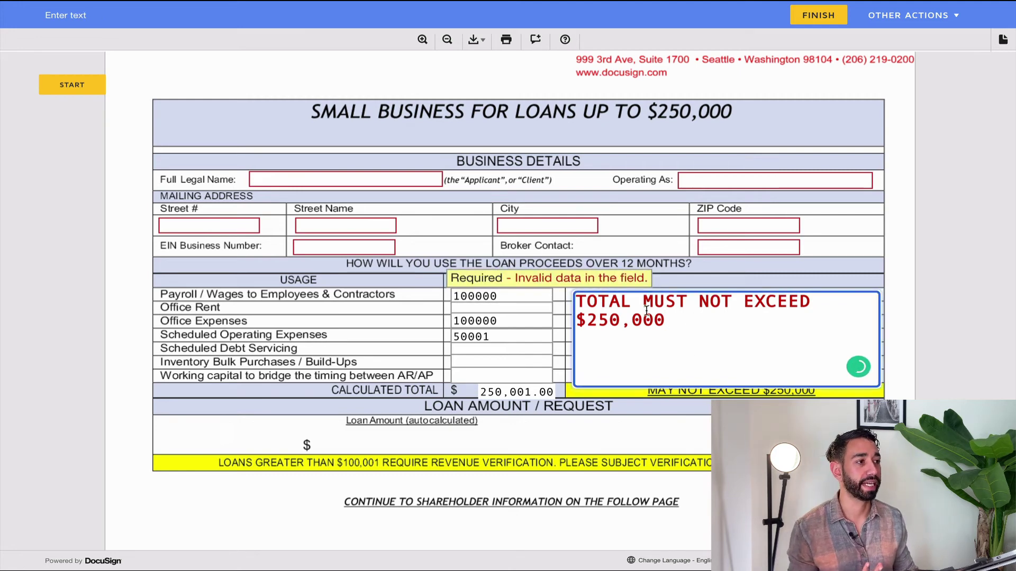
left_click(817, 18)
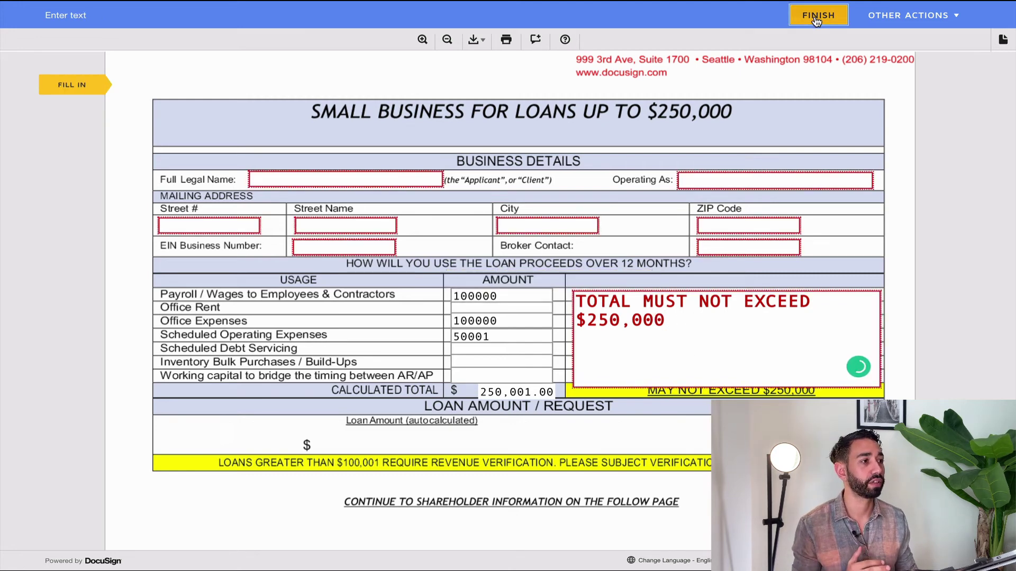
left_click(720, 330)
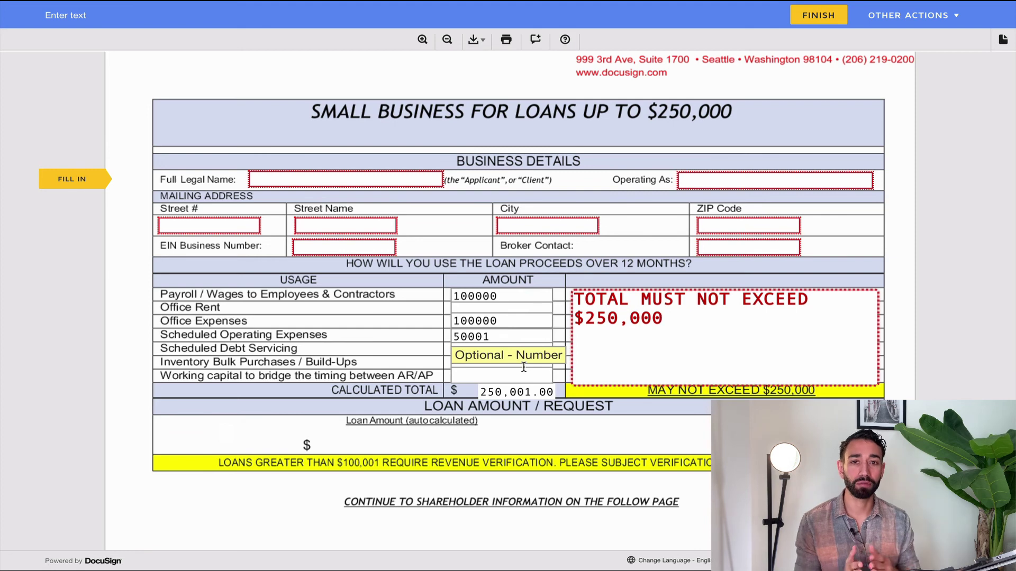
Step: Change Scheduled Operating Expenses from 50001 back to 50000
left_click(498, 336)
key("BackSpace")
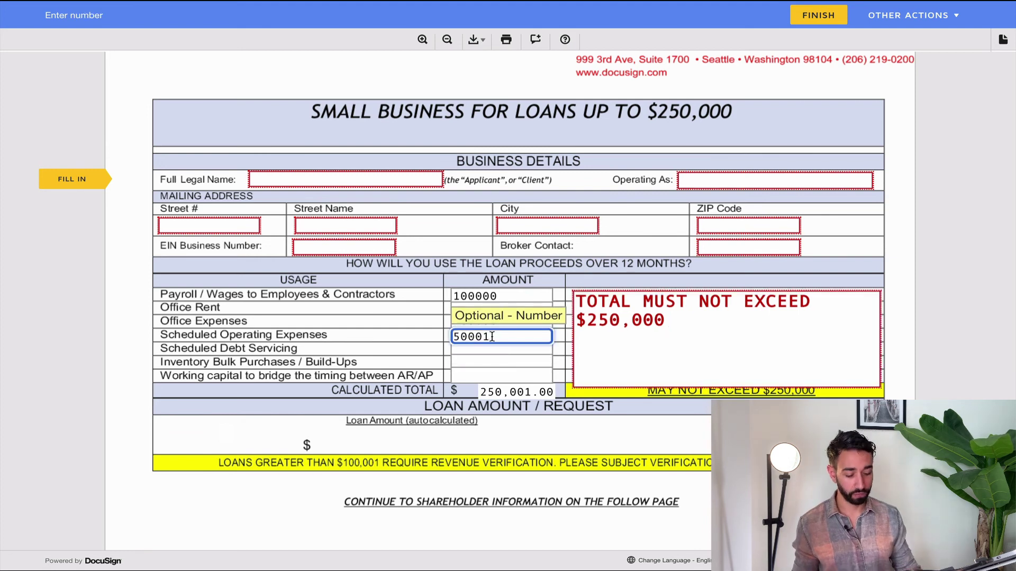
type("0")
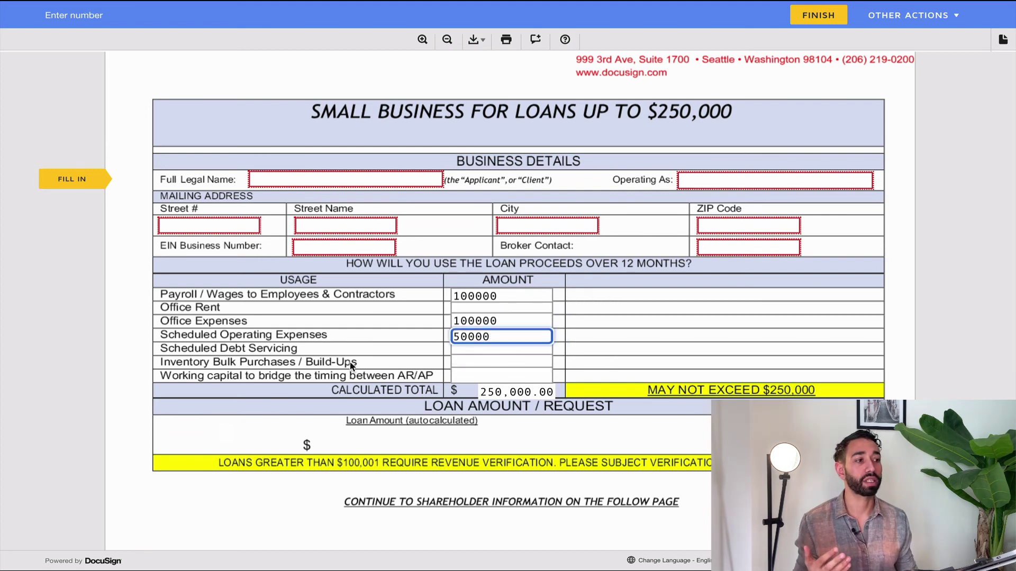